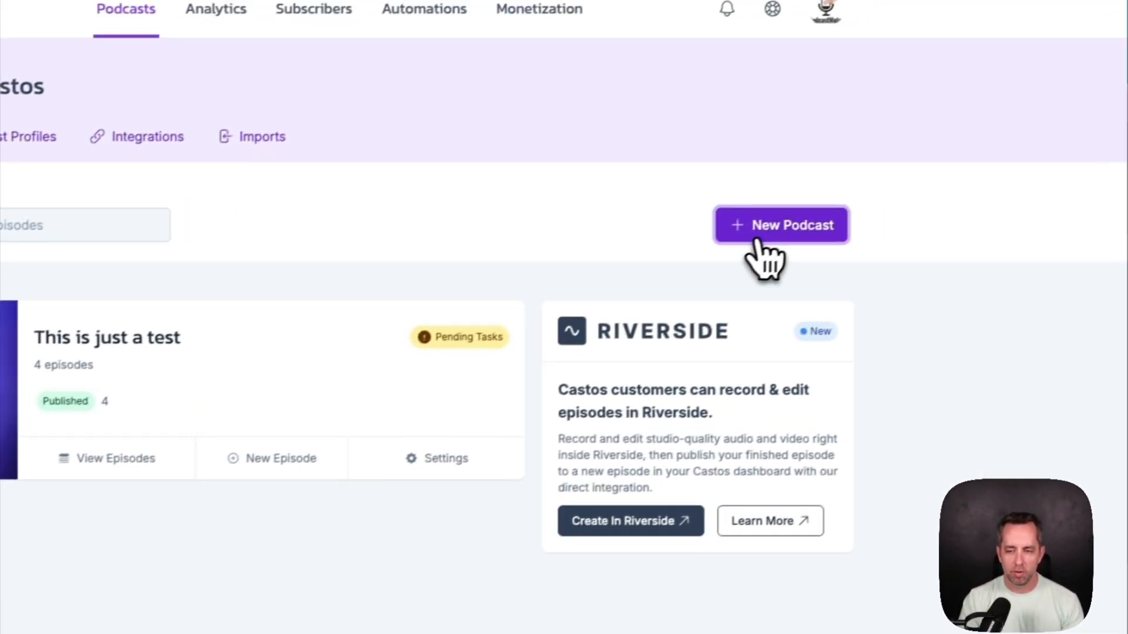
Create a new podcast titled 'My ultra secret podcast' with description 'This is what the podcast is about. Be creative here!'
left_click(886, 187)
left_click(428, 322)
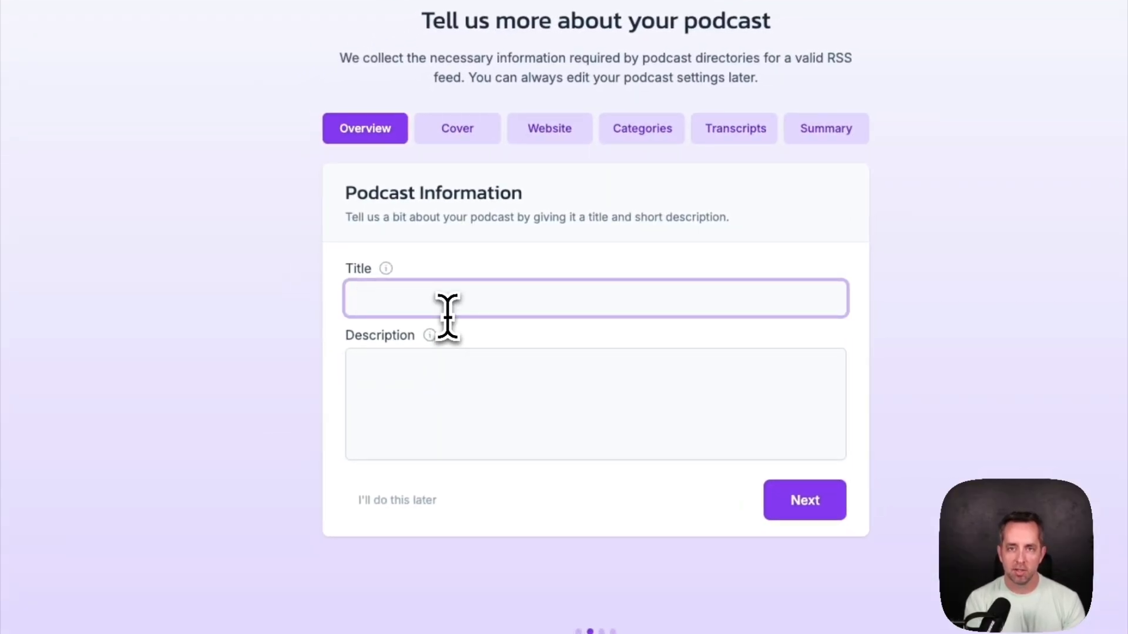
type("My ultra s")
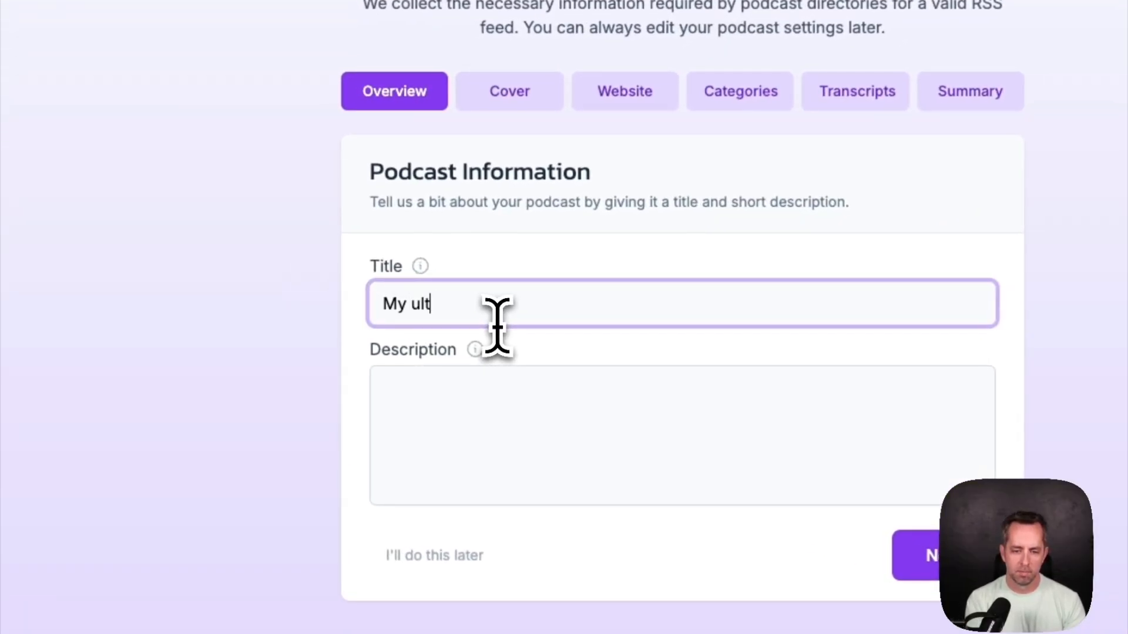
type("ecret podcas")
key("Tab")
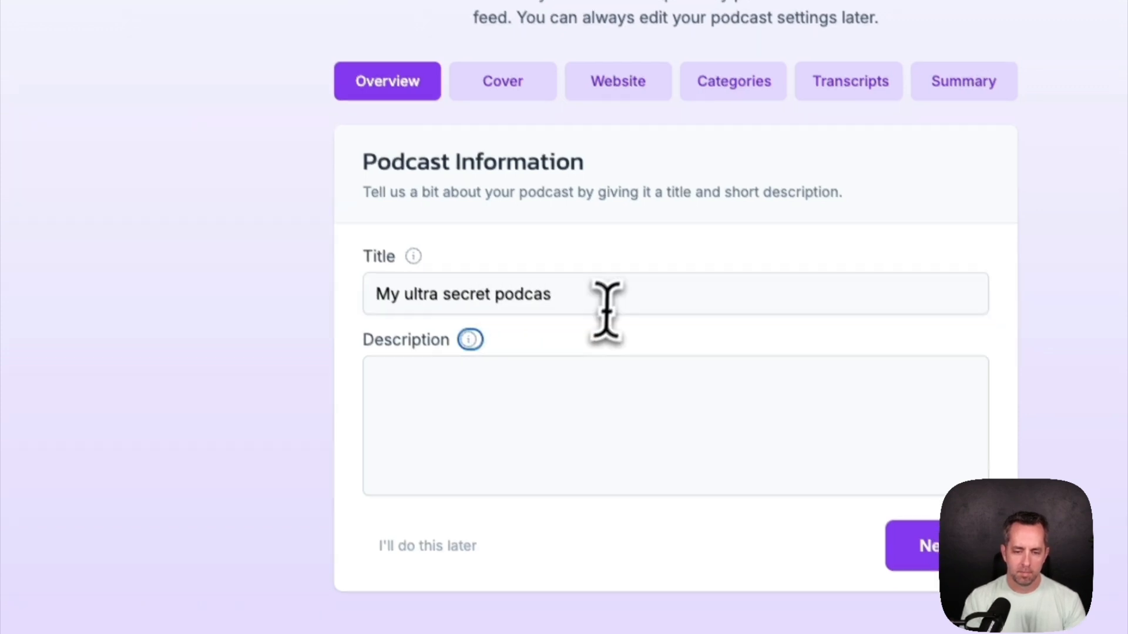
left_click(611, 305)
type("t")
left_click(558, 413)
type("This is what the pod")
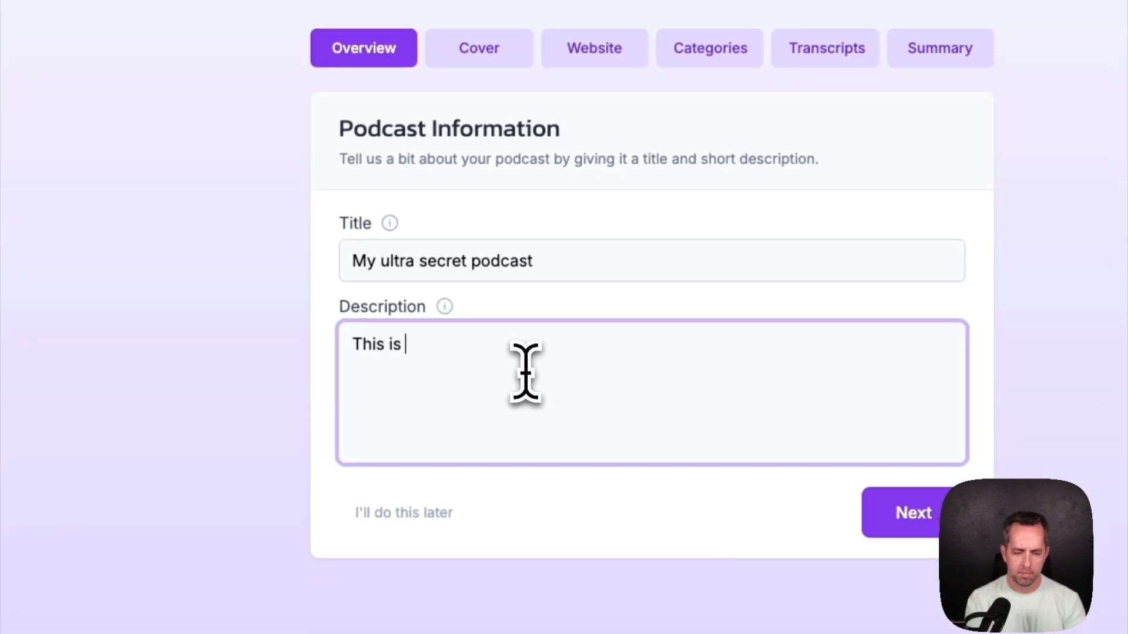
type("cast is about. Be creative here!")
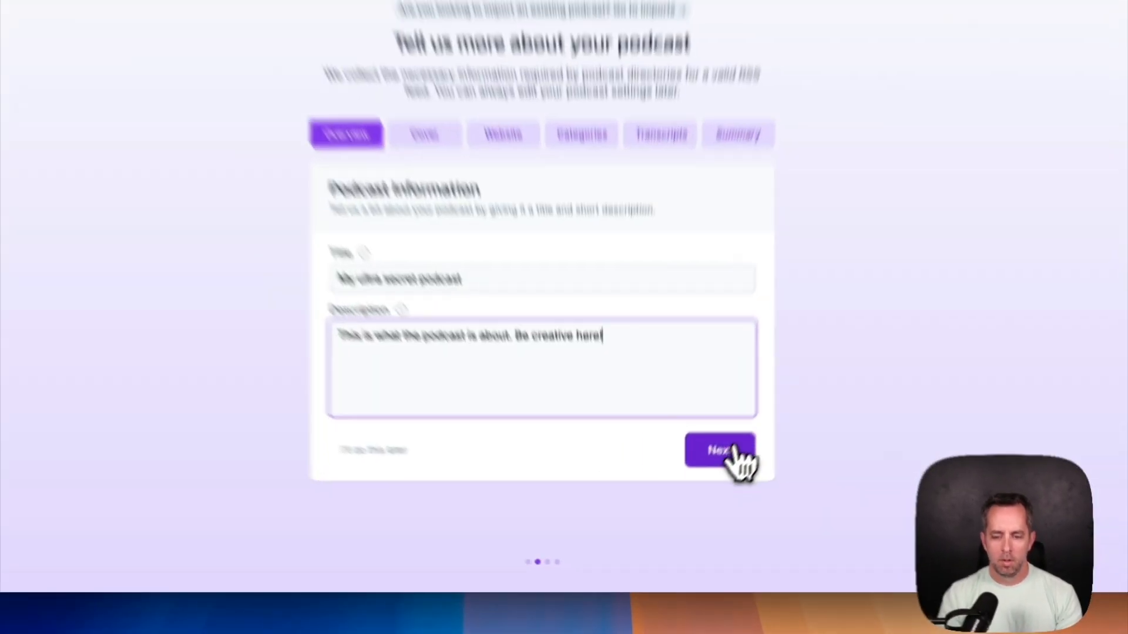
left_click(718, 491)
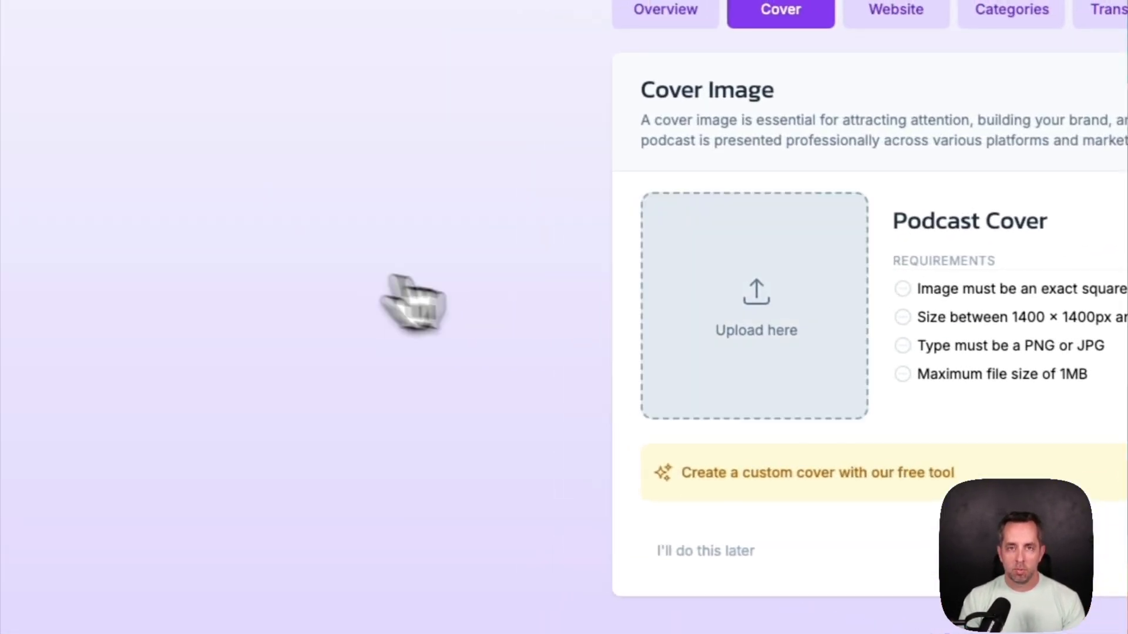
Upload the square 3000×3000 px JPG as the podcast cover image and continue
left_click(837, 351)
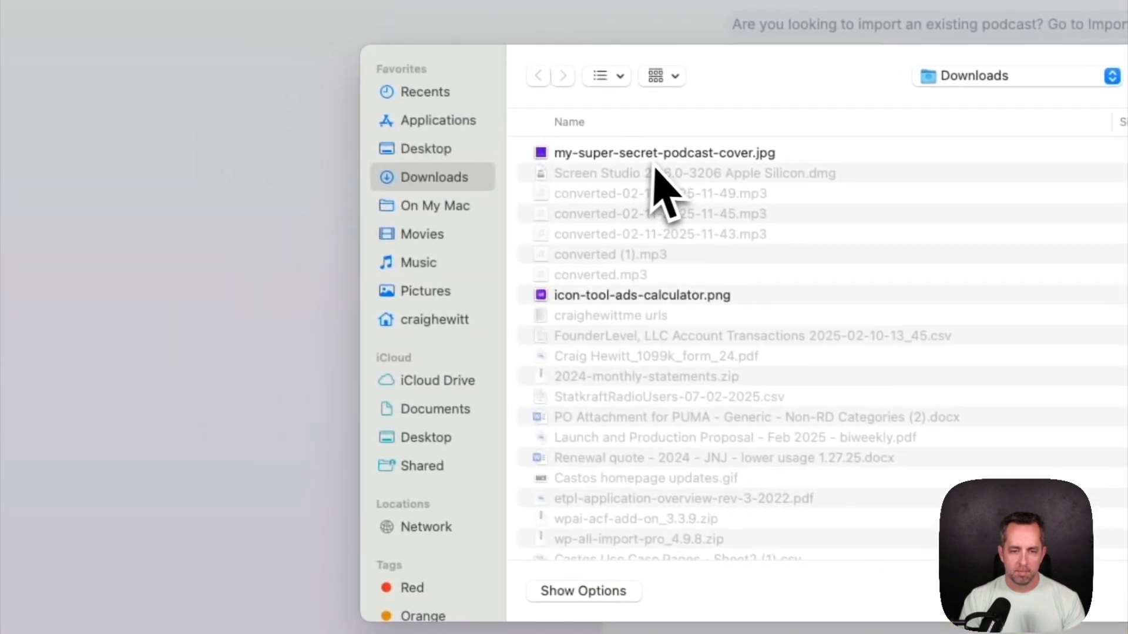
double_click(596, 142)
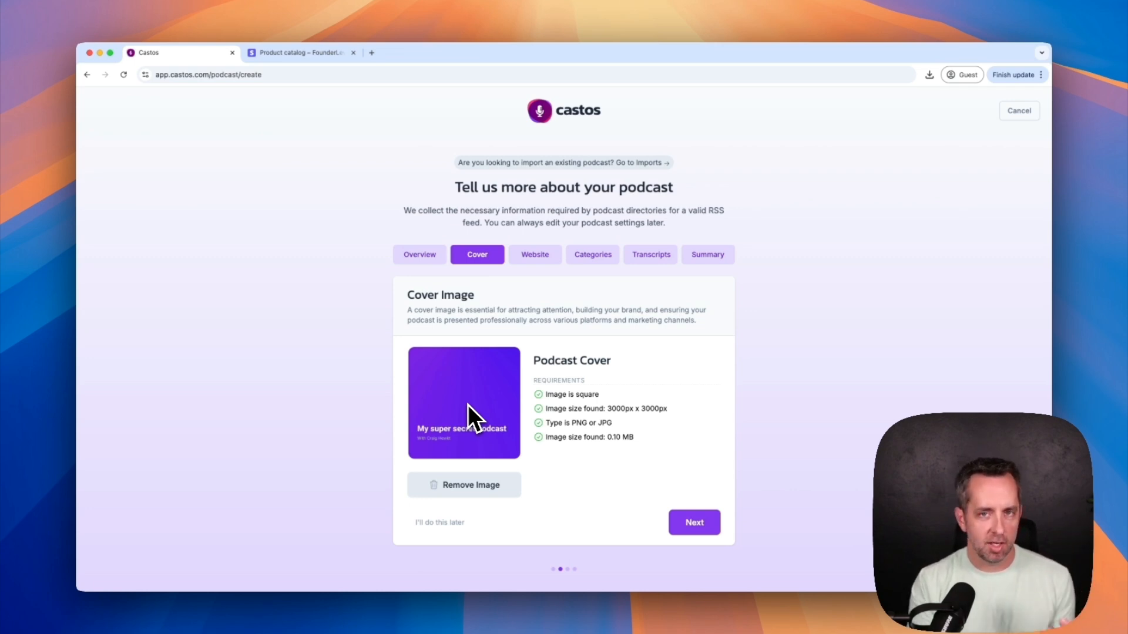
left_click(693, 528)
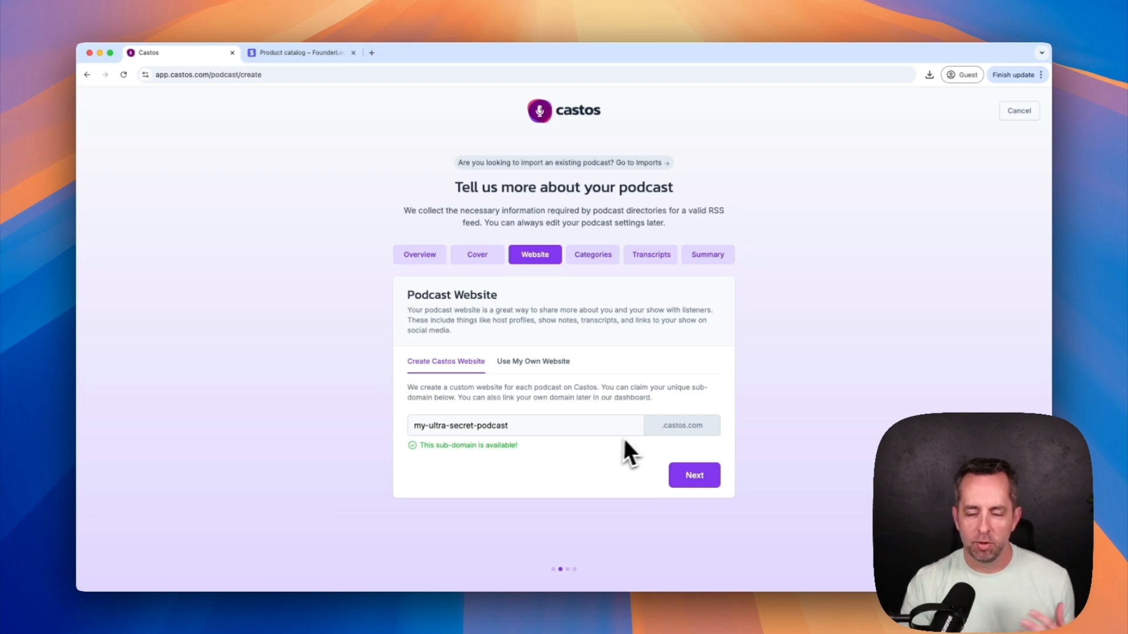
Skip the website and categories steps and set automated transcripts to No
left_click(684, 477)
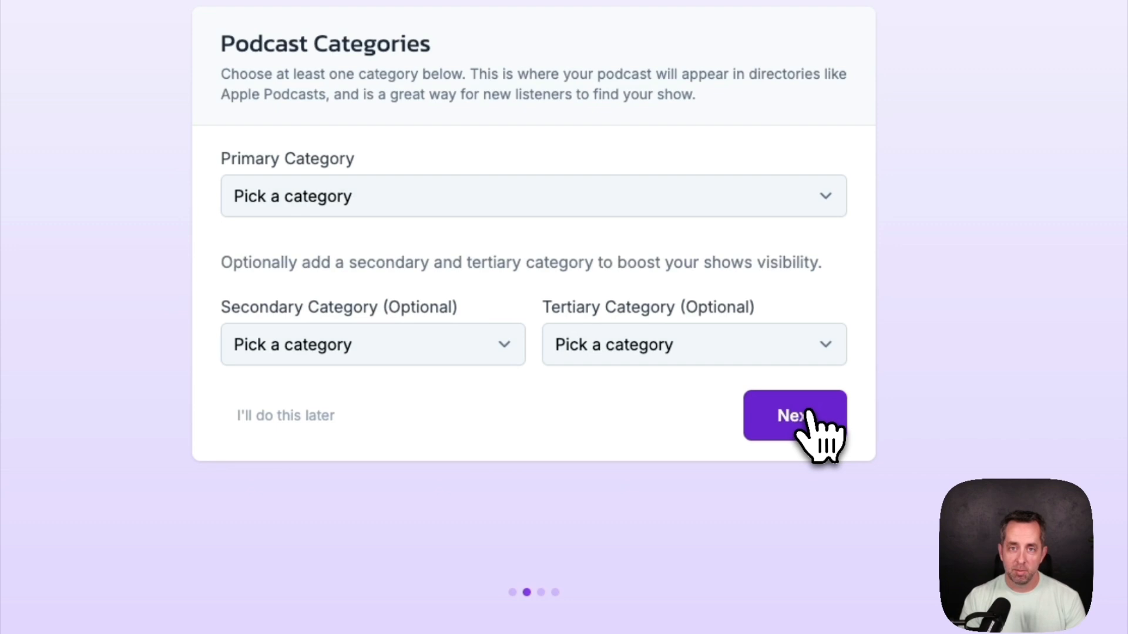
left_click(808, 414)
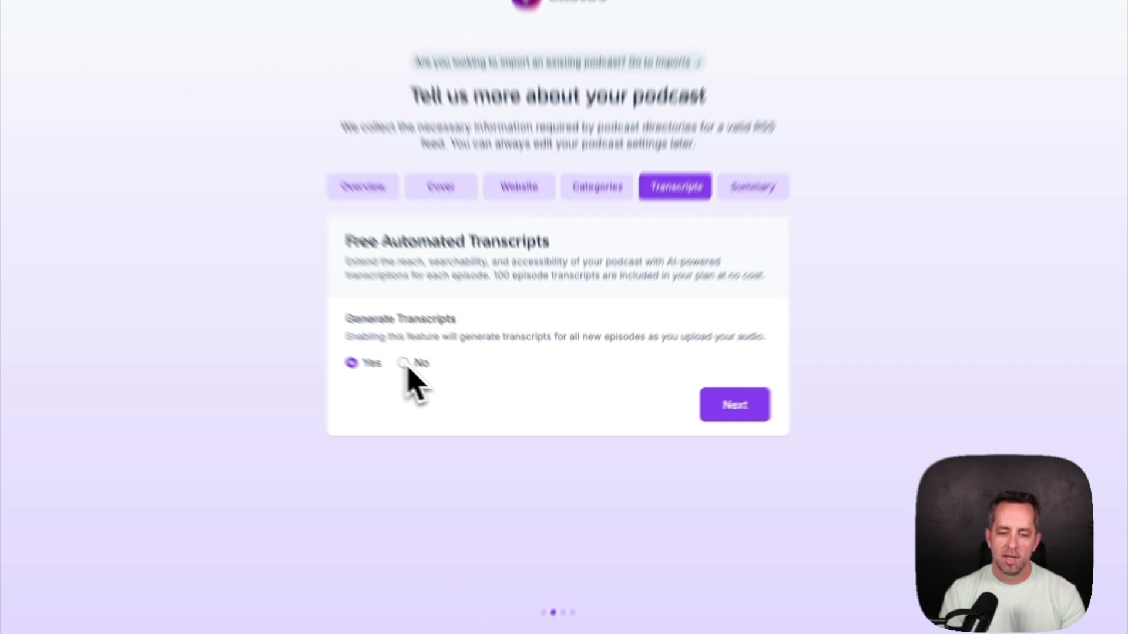
left_click(449, 385)
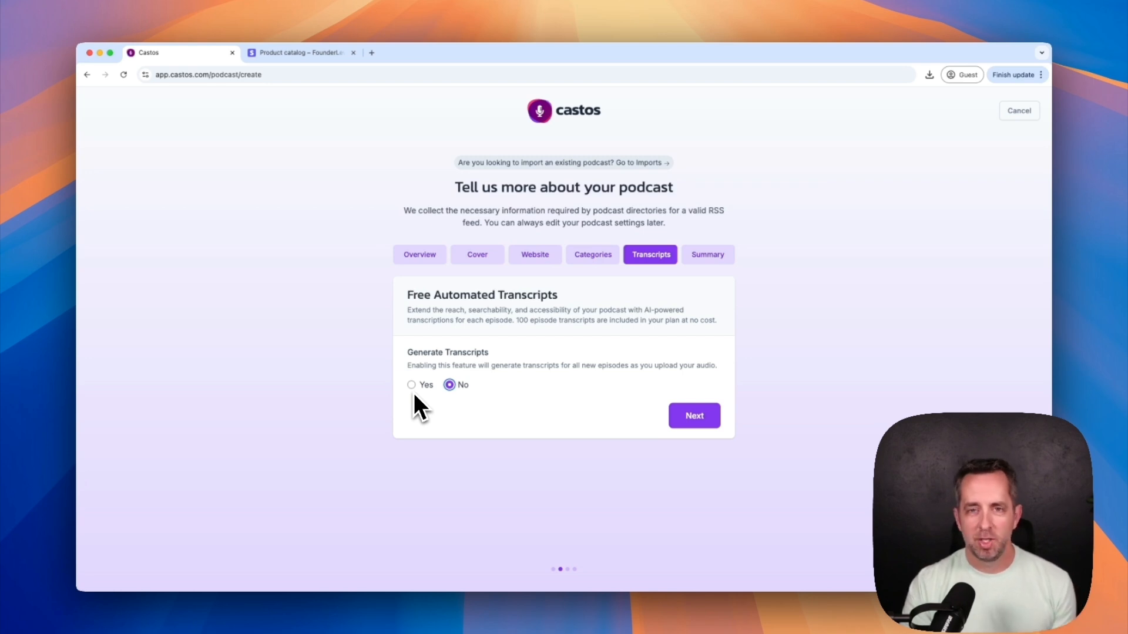
left_click(695, 416)
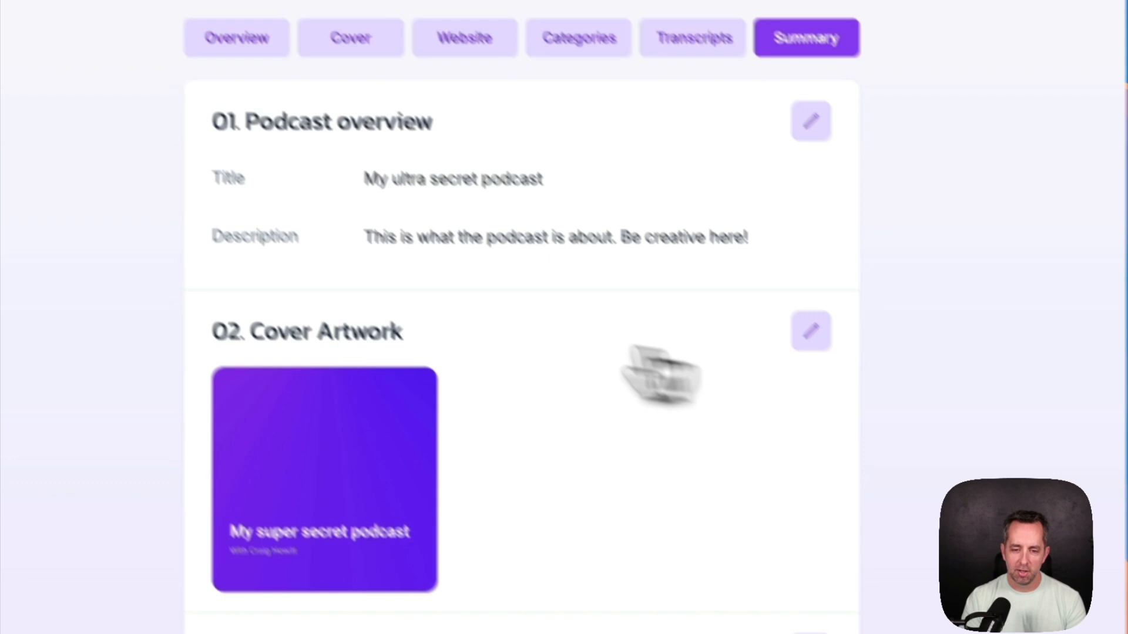
Create the podcast from the summary and bring up its visibility settings
scroll(430, 404, "down", 10)
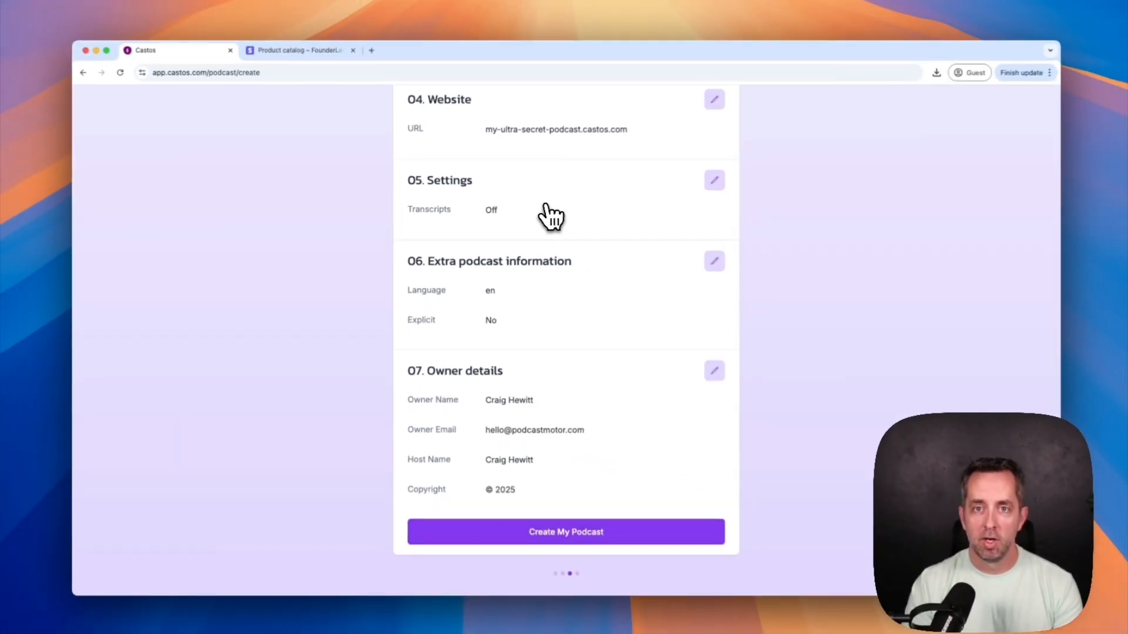
left_click(575, 533)
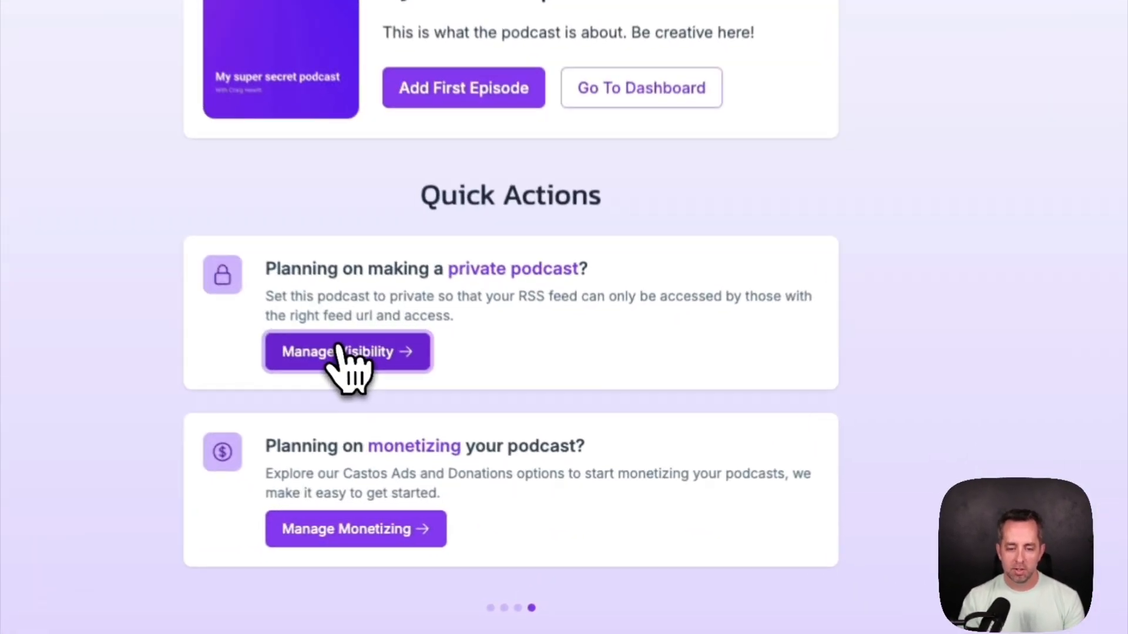
left_click(473, 435)
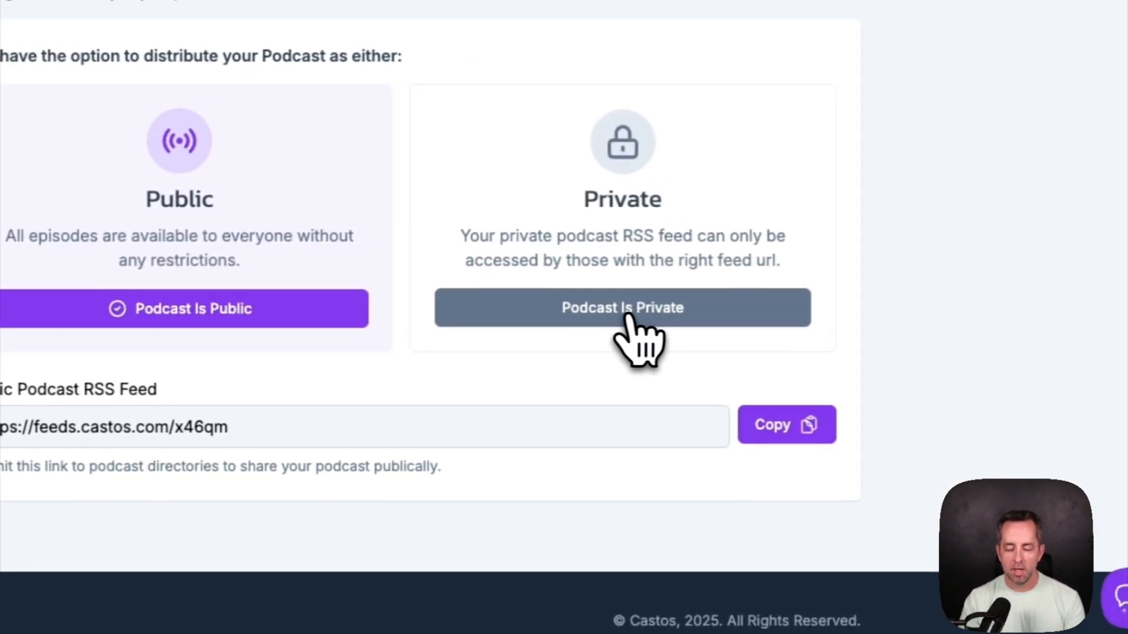
Choose the Podcast Is Private option on the Distribution visibility page
left_click(909, 302)
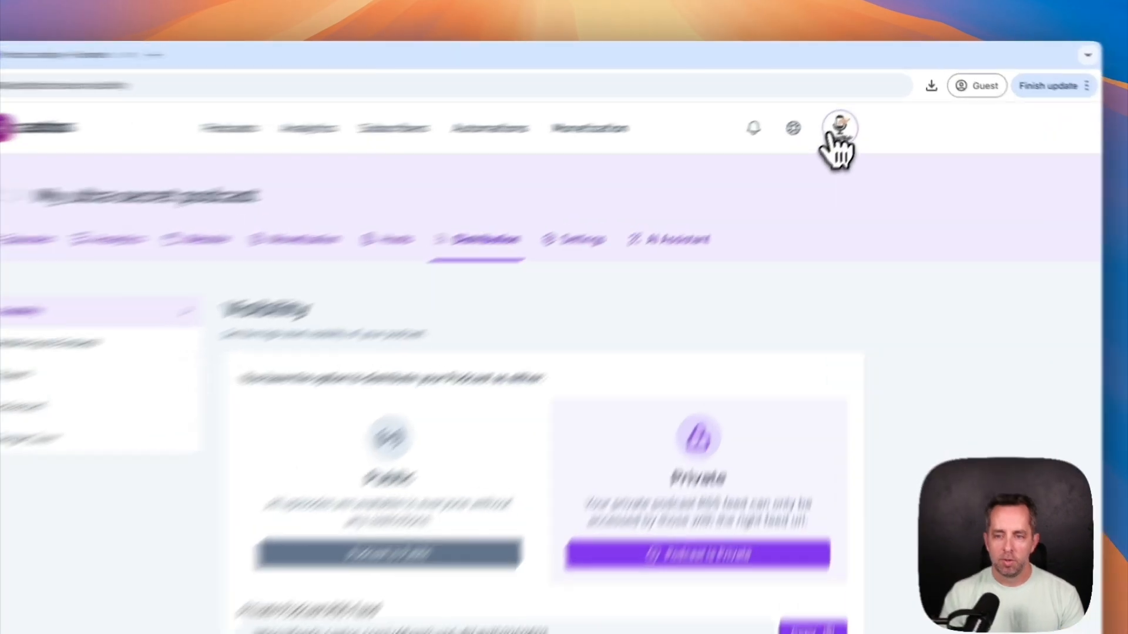
Connect a Stripe account through Integrations > Stripe, then view the Stripe product catalog
left_click(859, 107)
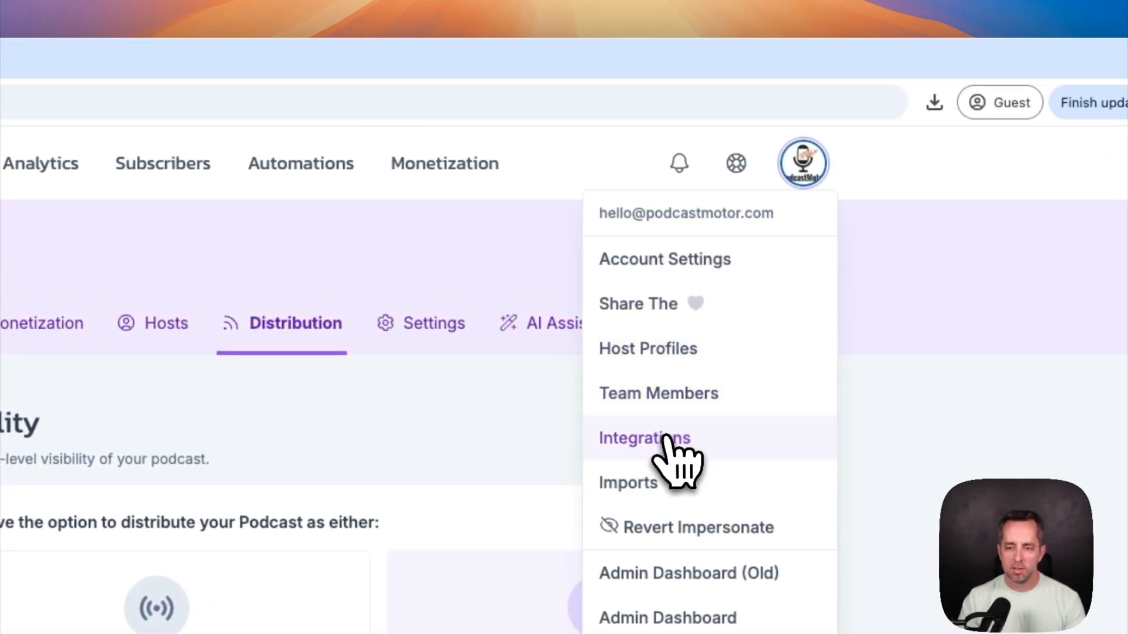
left_click(666, 438)
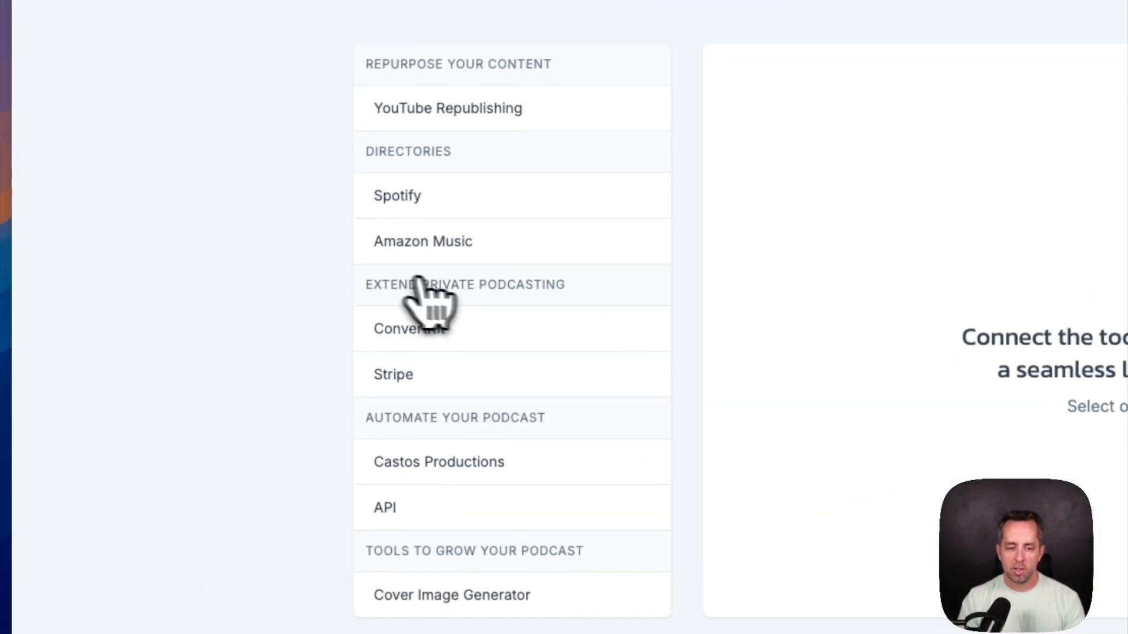
left_click(417, 373)
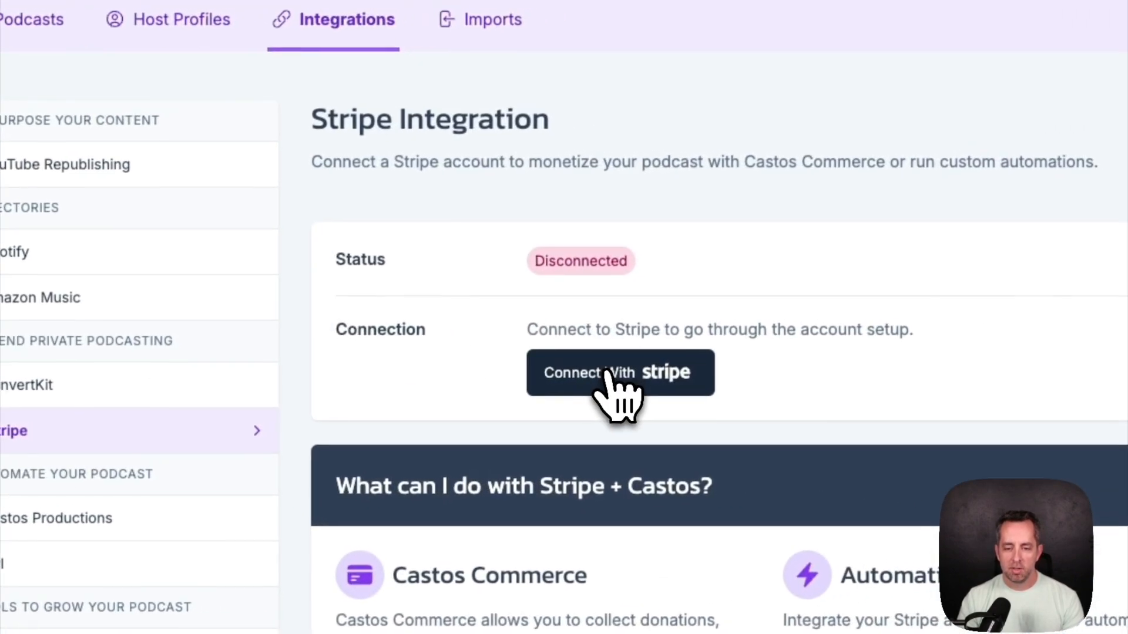
left_click(610, 375)
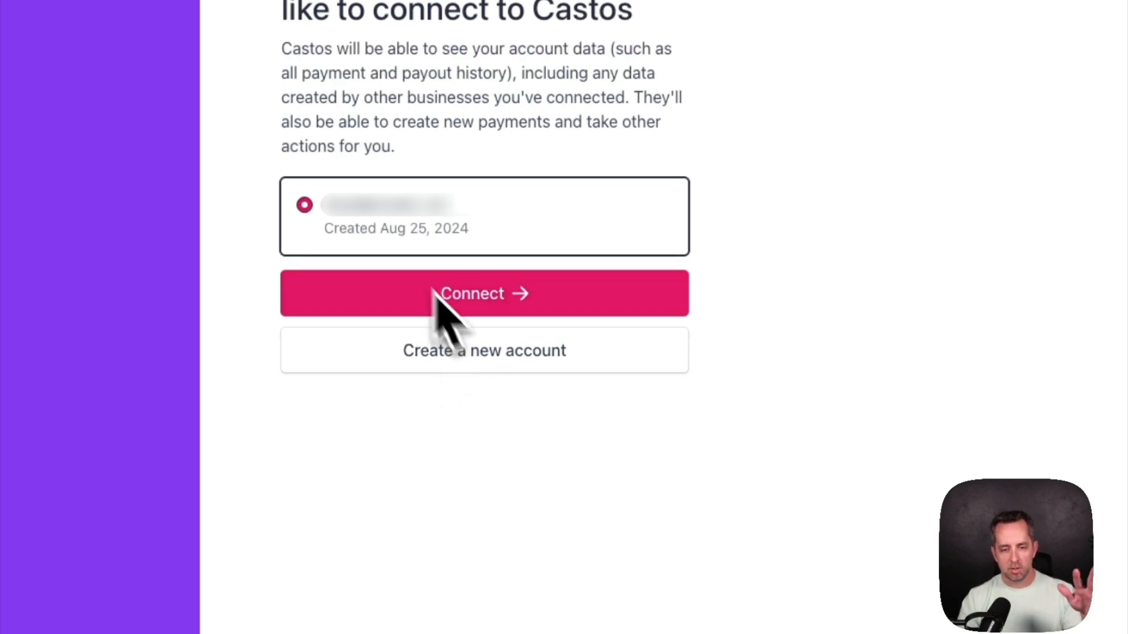
left_click(466, 297)
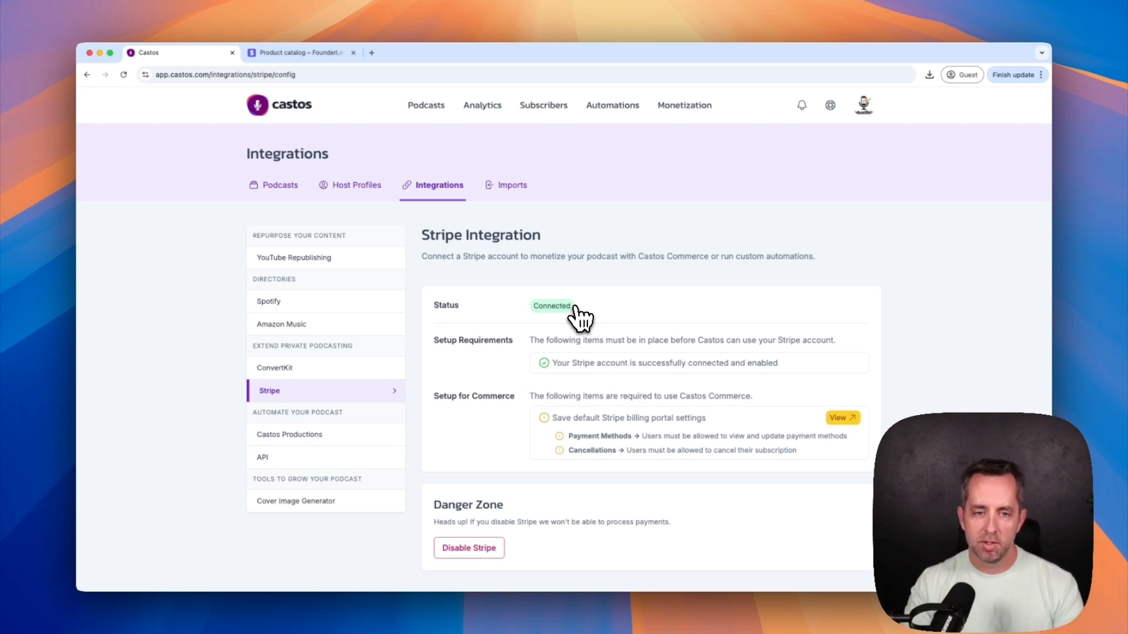
left_click(312, 56)
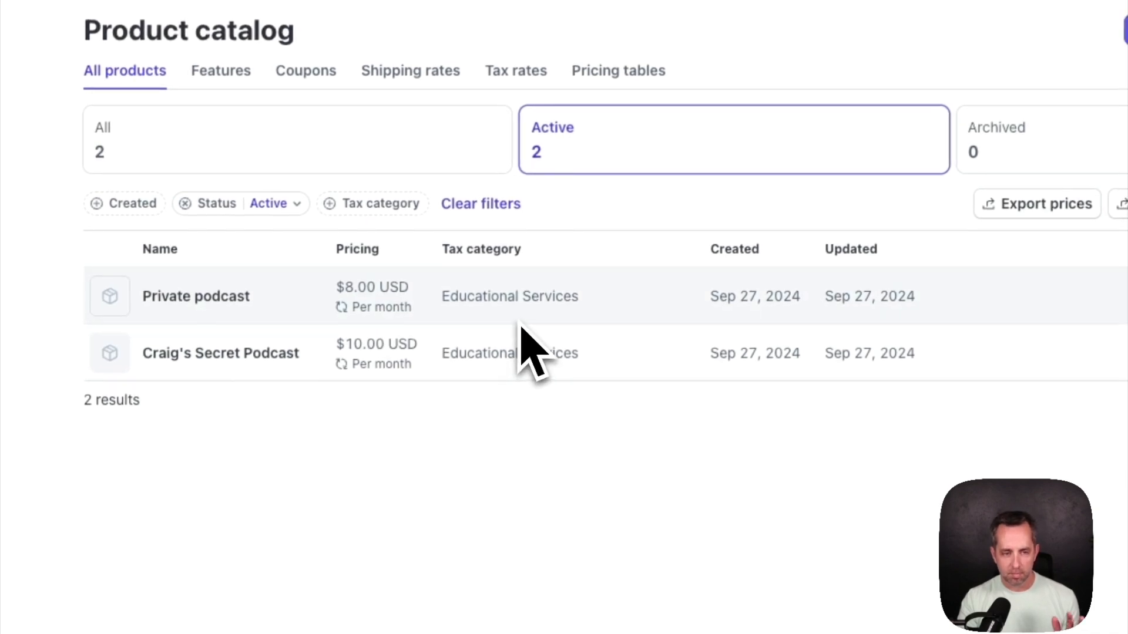
Open and close Stripe's Add a product panel without saving, then return to Castos
left_click(802, 227)
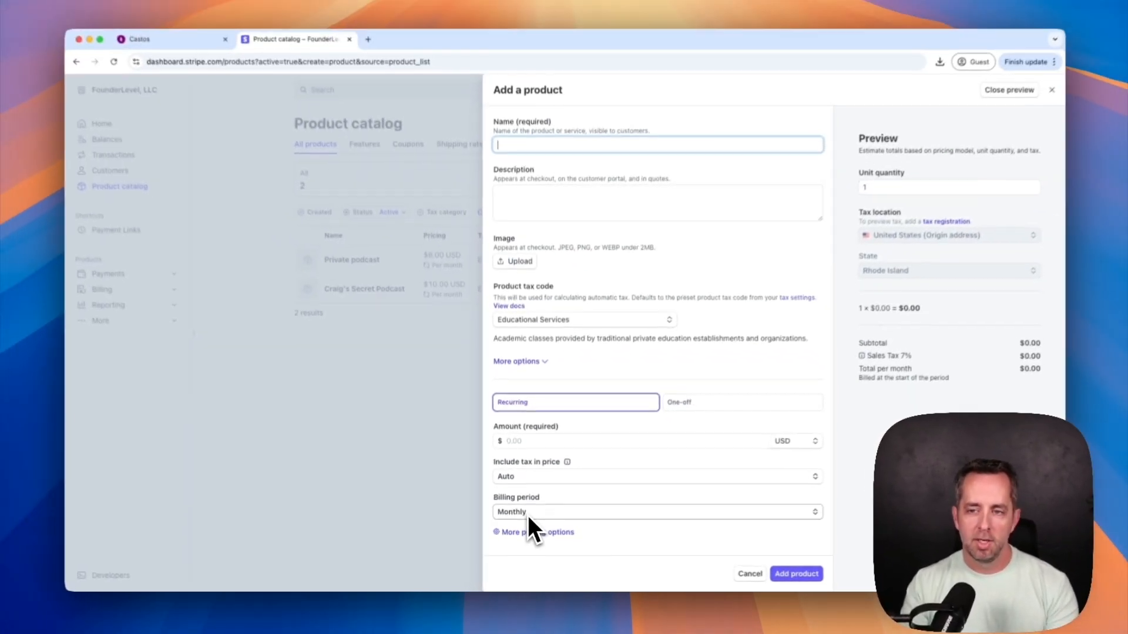
left_click(1038, 103)
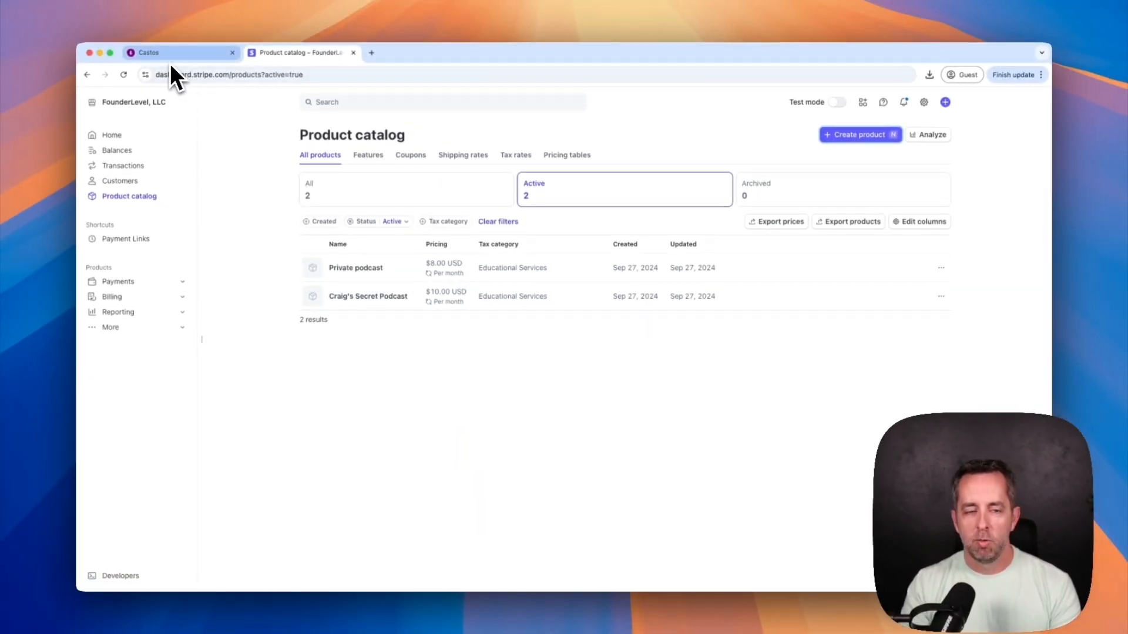
left_click(170, 55)
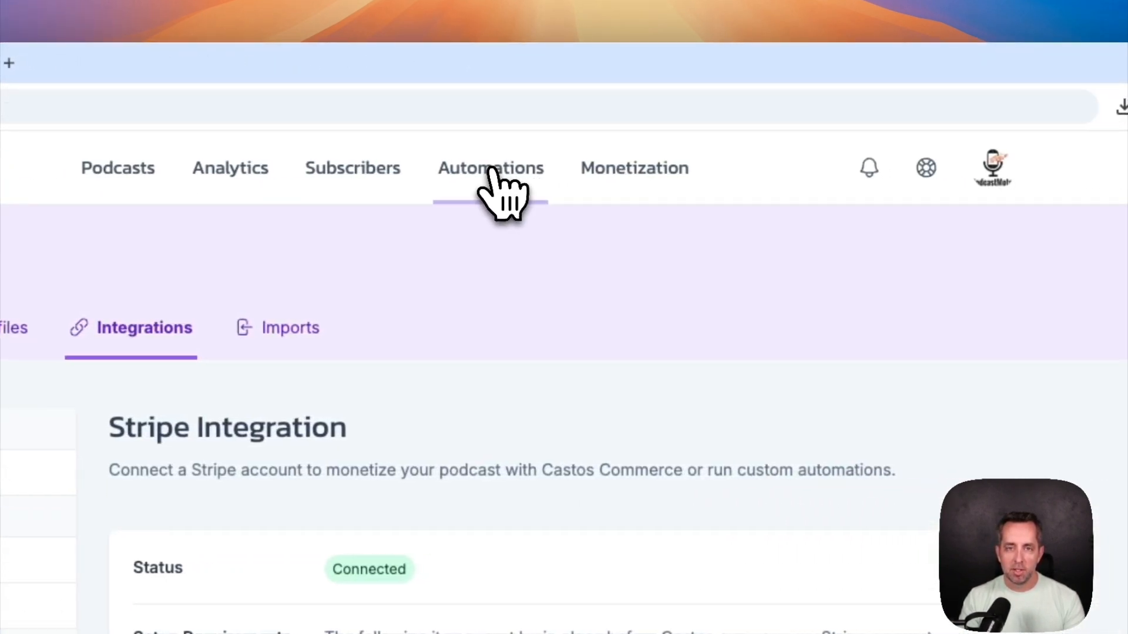
Start a new automation triggered by Stripe Subscription Created for the secret podcast plan
left_click(490, 171)
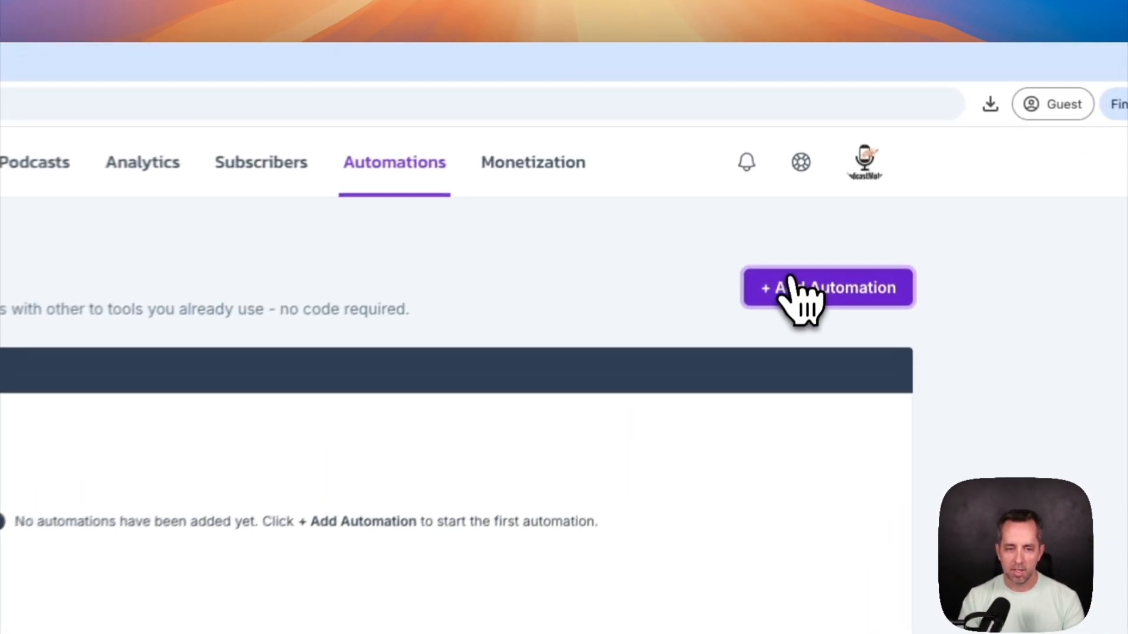
left_click(788, 296)
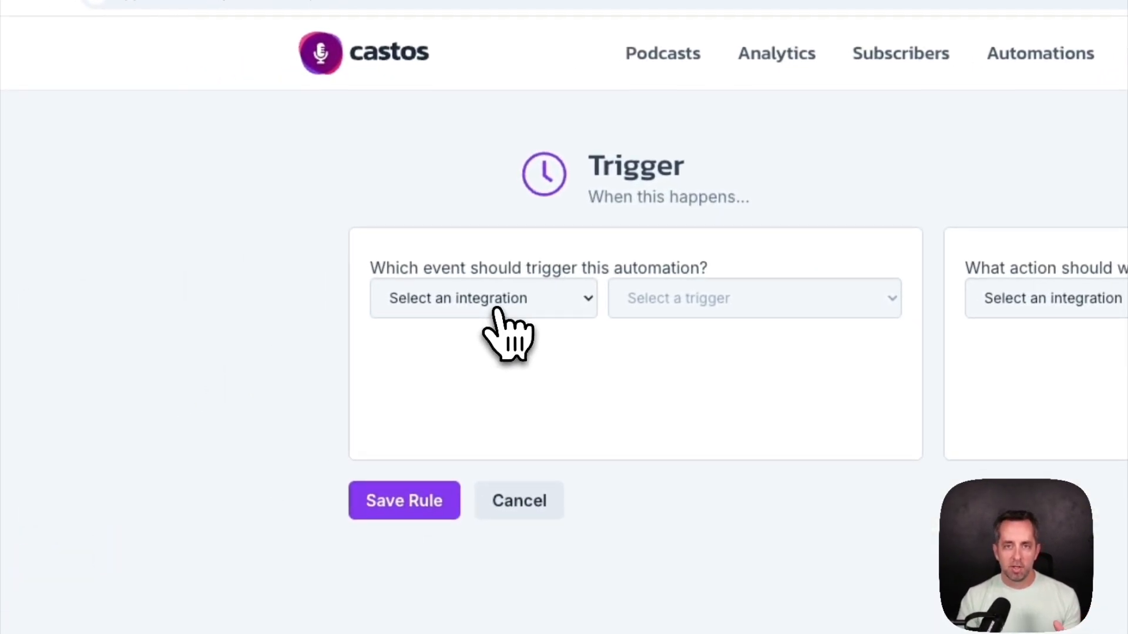
left_click(496, 310)
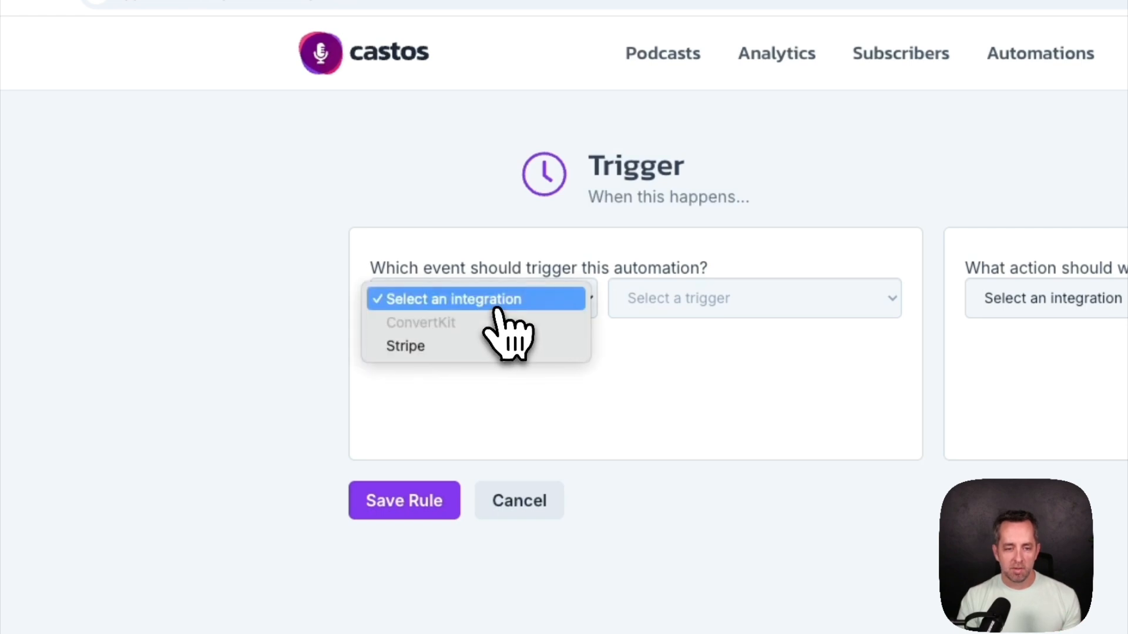
left_click(469, 350)
left_click(800, 309)
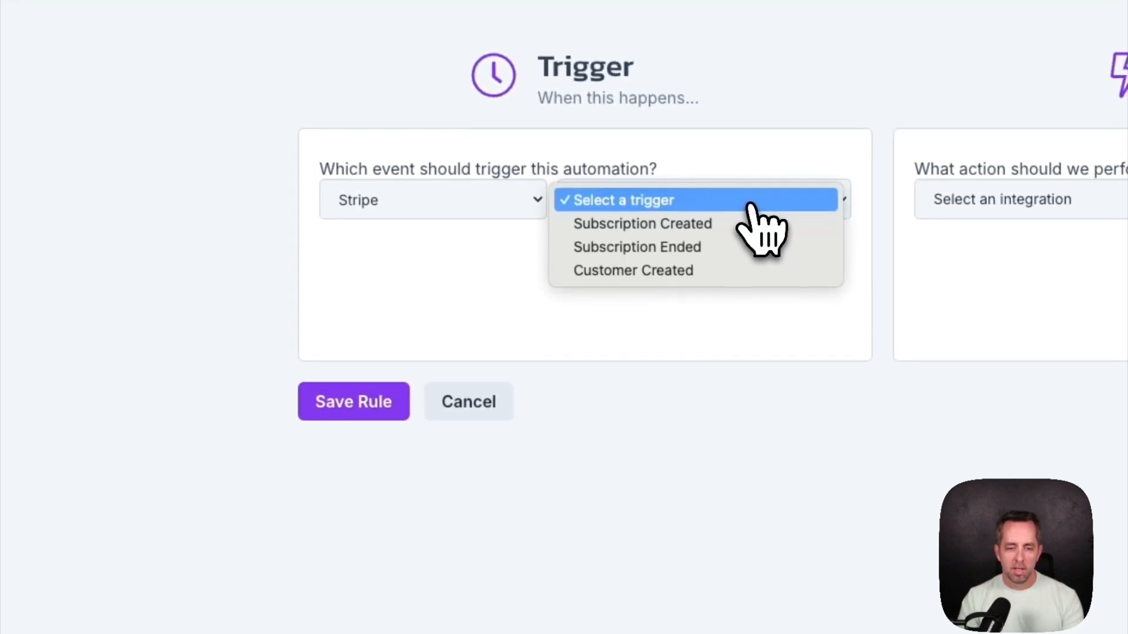
left_click(731, 226)
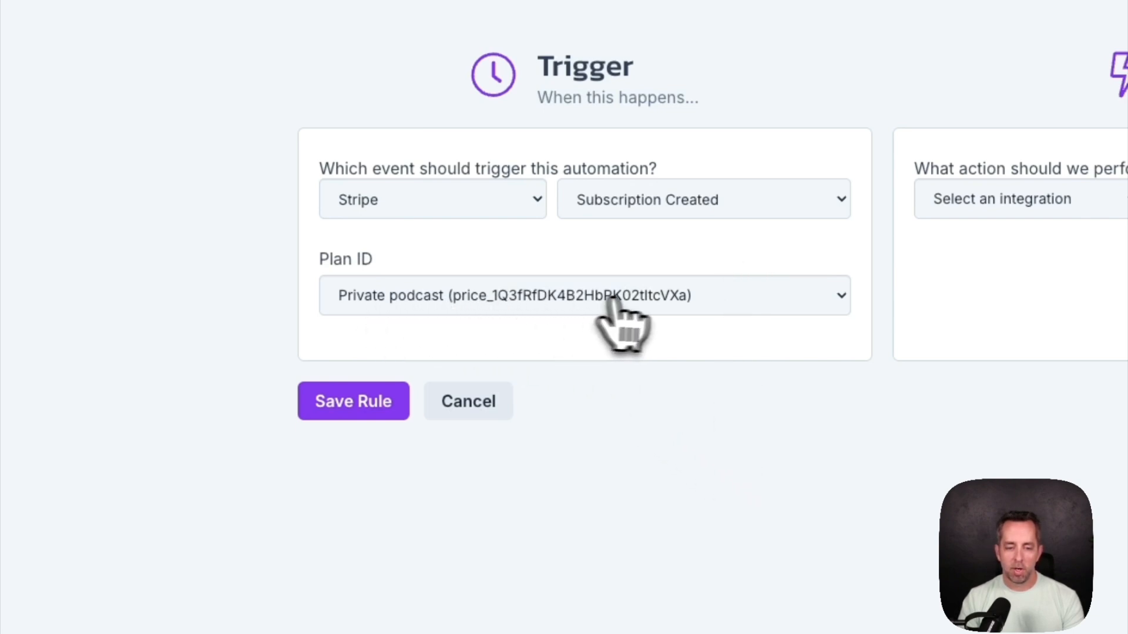
left_click(617, 277)
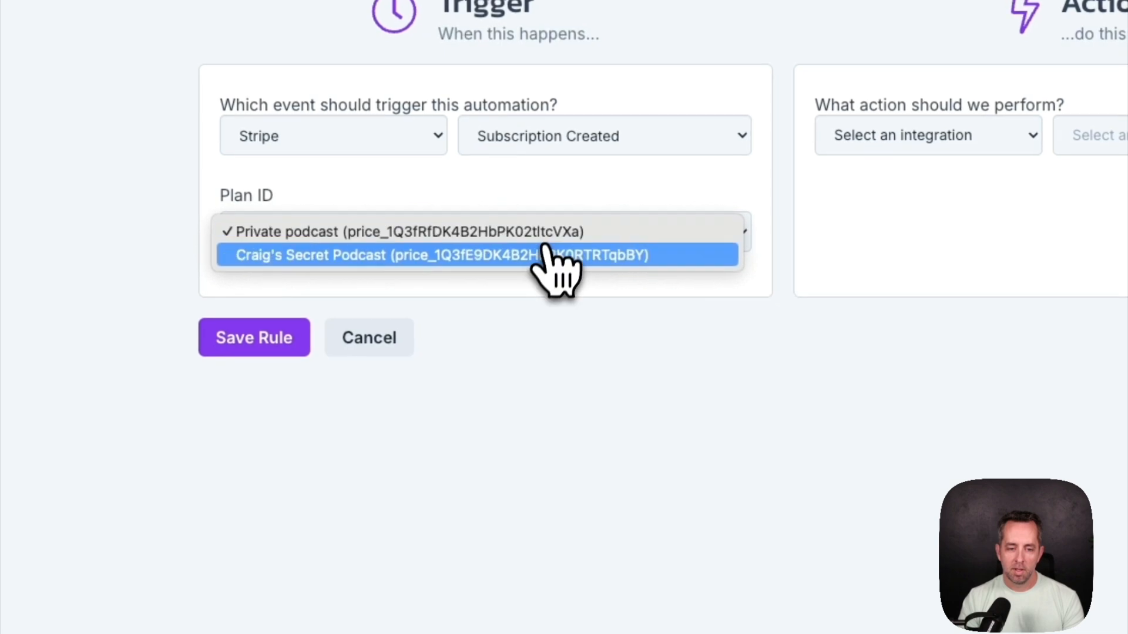
left_click(332, 255)
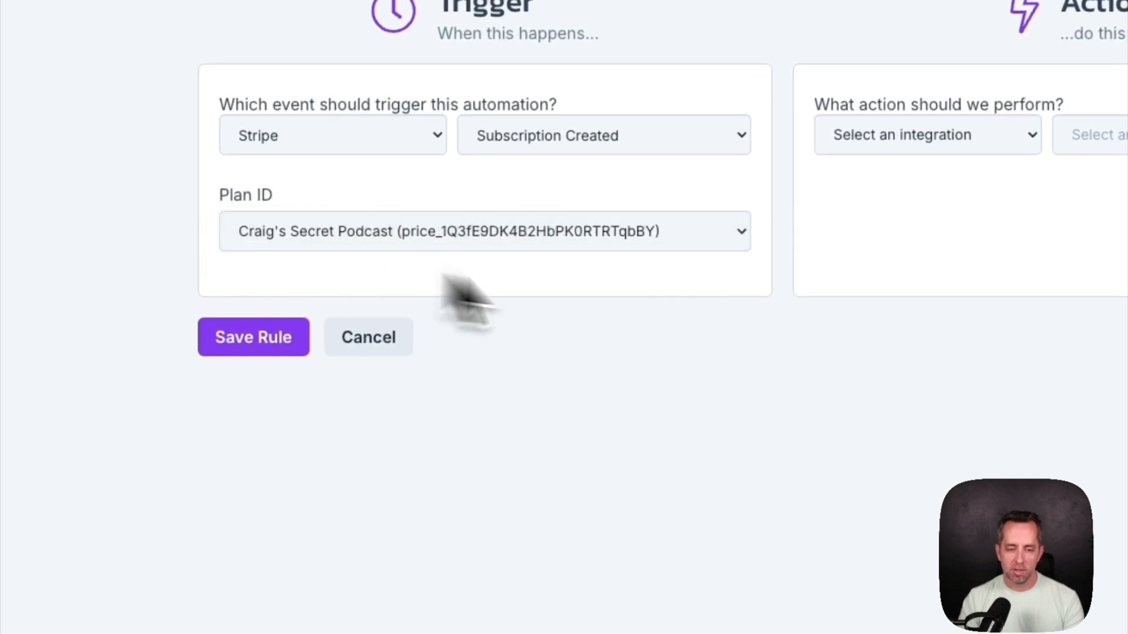
Set the action to Castos Add to a Podcast, save the rule, and make it Active
left_click(555, 194)
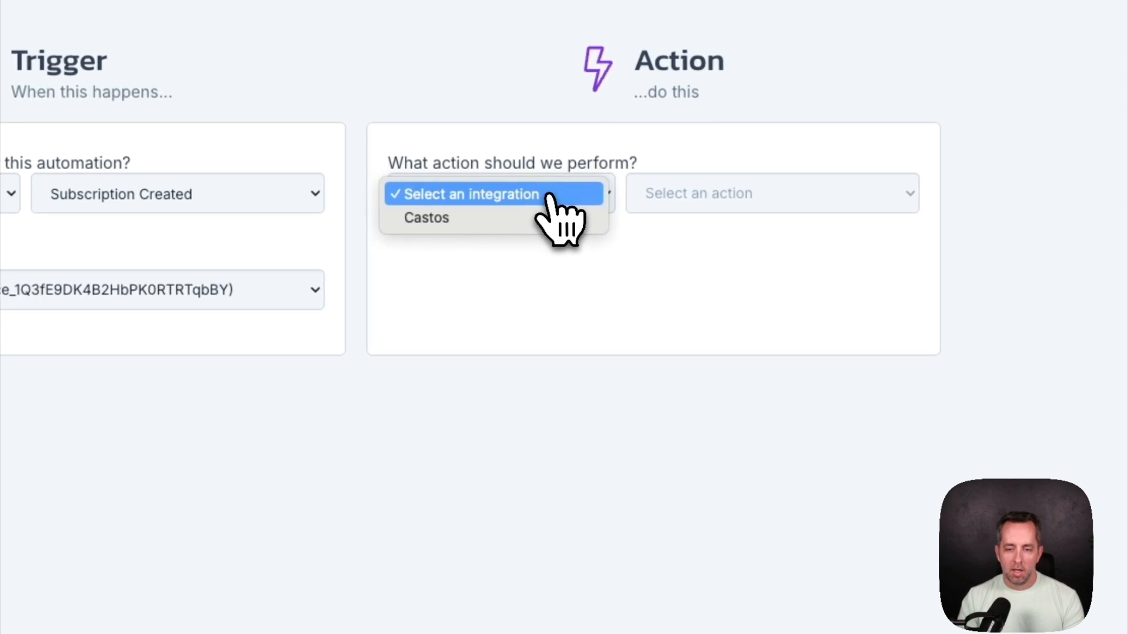
left_click(526, 222)
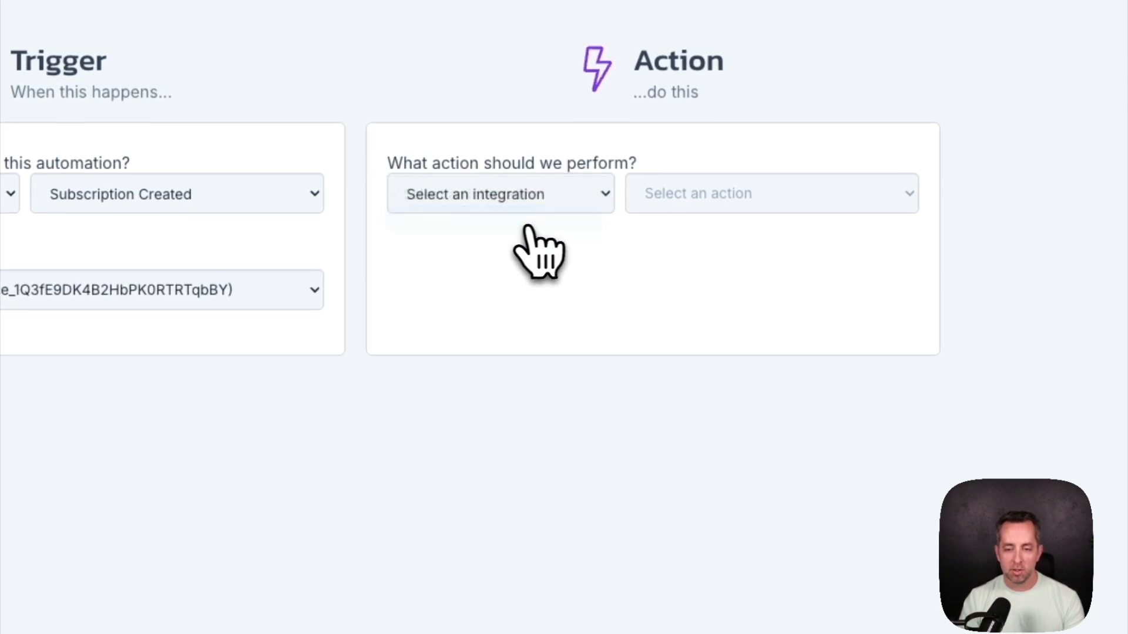
left_click(746, 206)
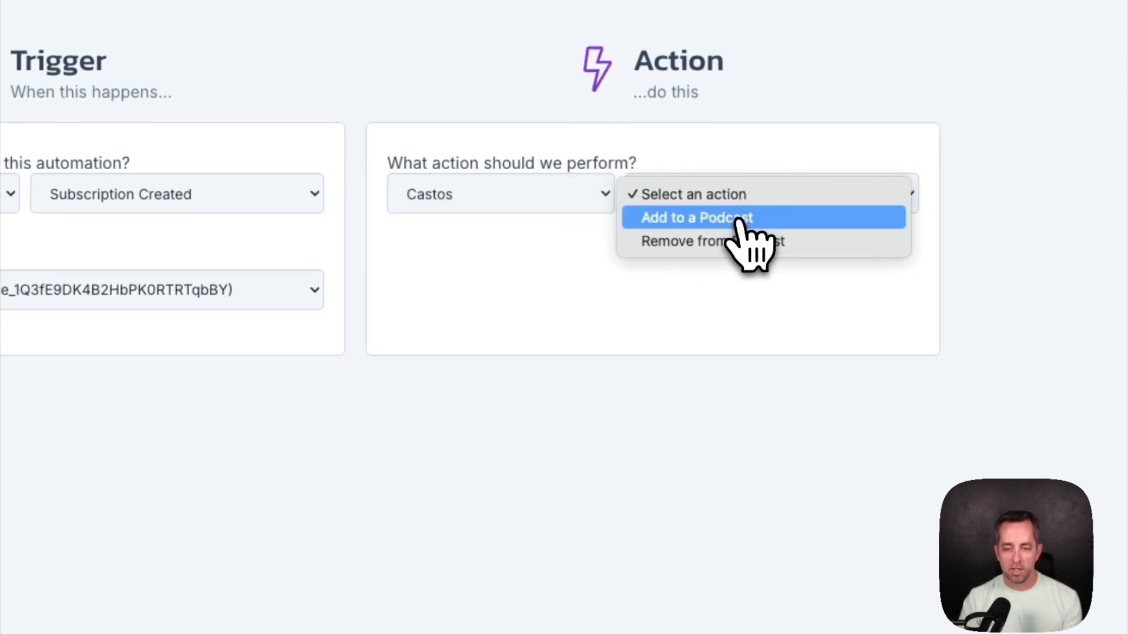
left_click(739, 222)
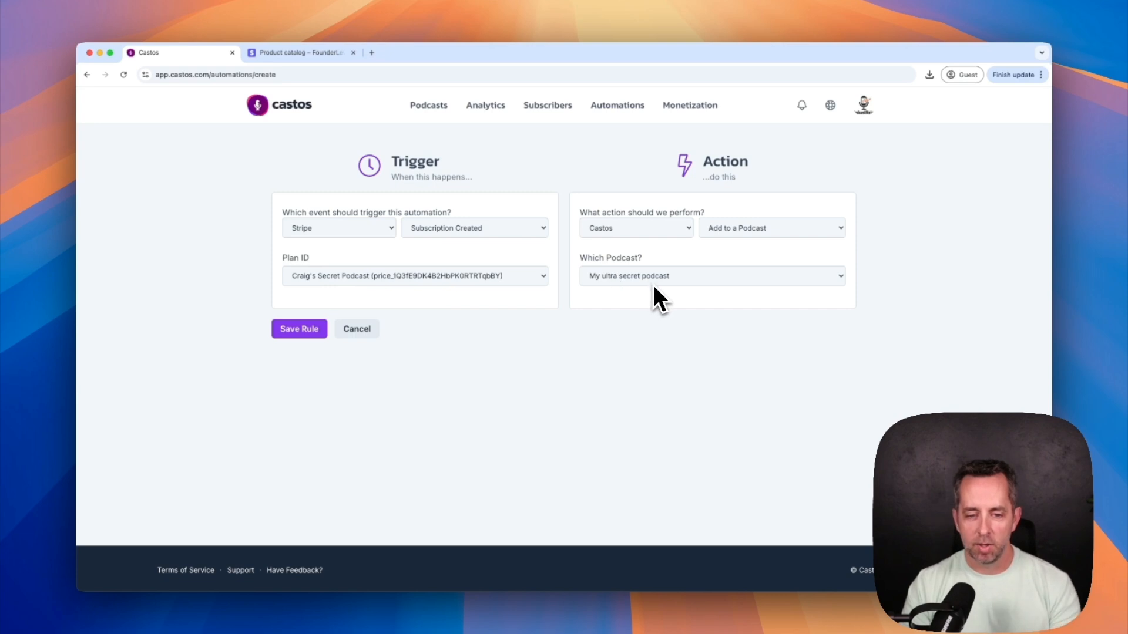
left_click(301, 333)
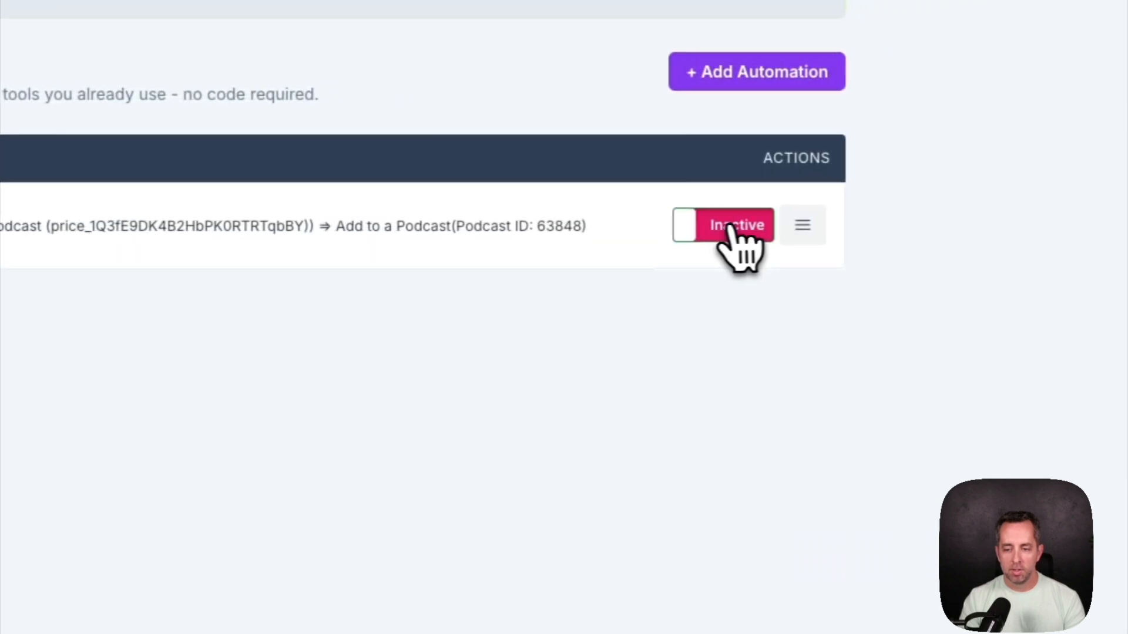
left_click(730, 235)
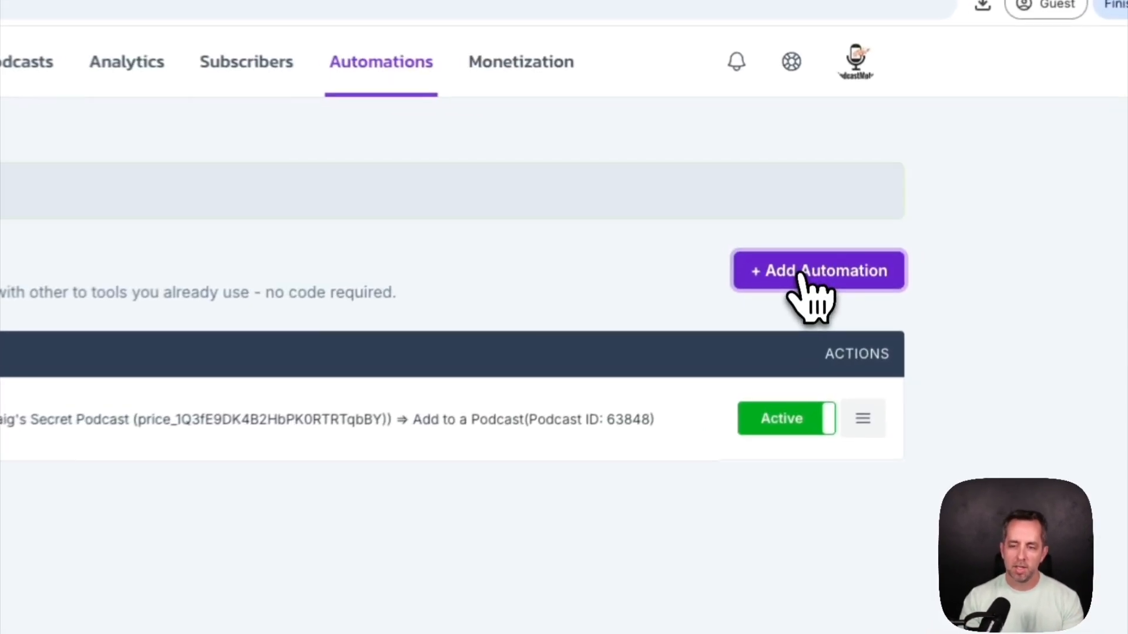
Start another automation triggered by Stripe Subscription Ended for the secret podcast plan
left_click(838, 217)
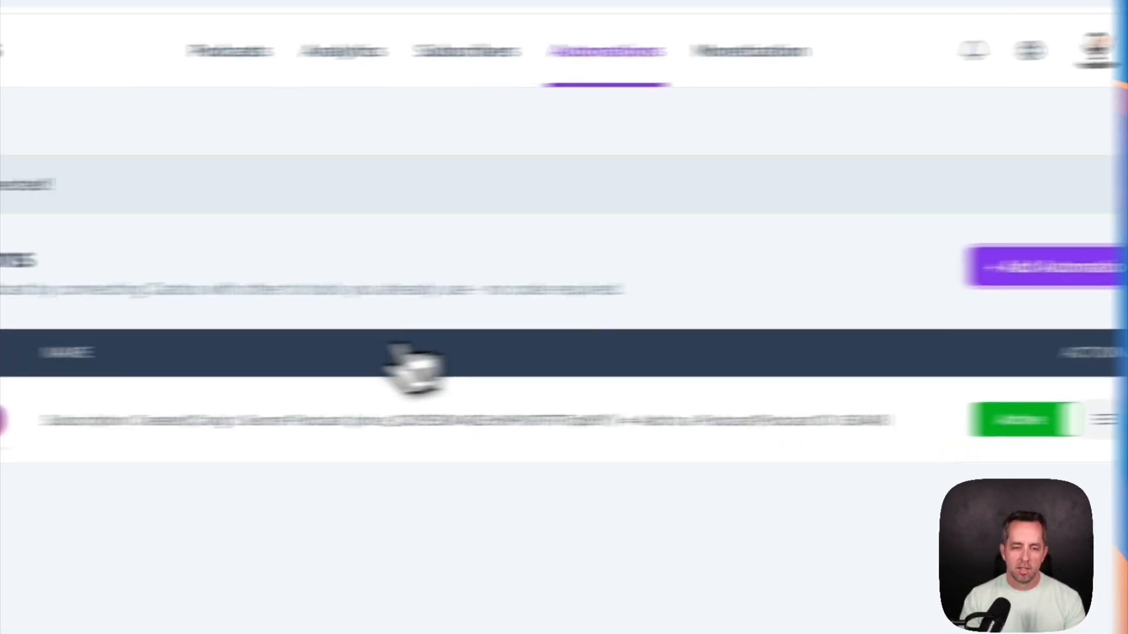
left_click(329, 287)
left_click(277, 335)
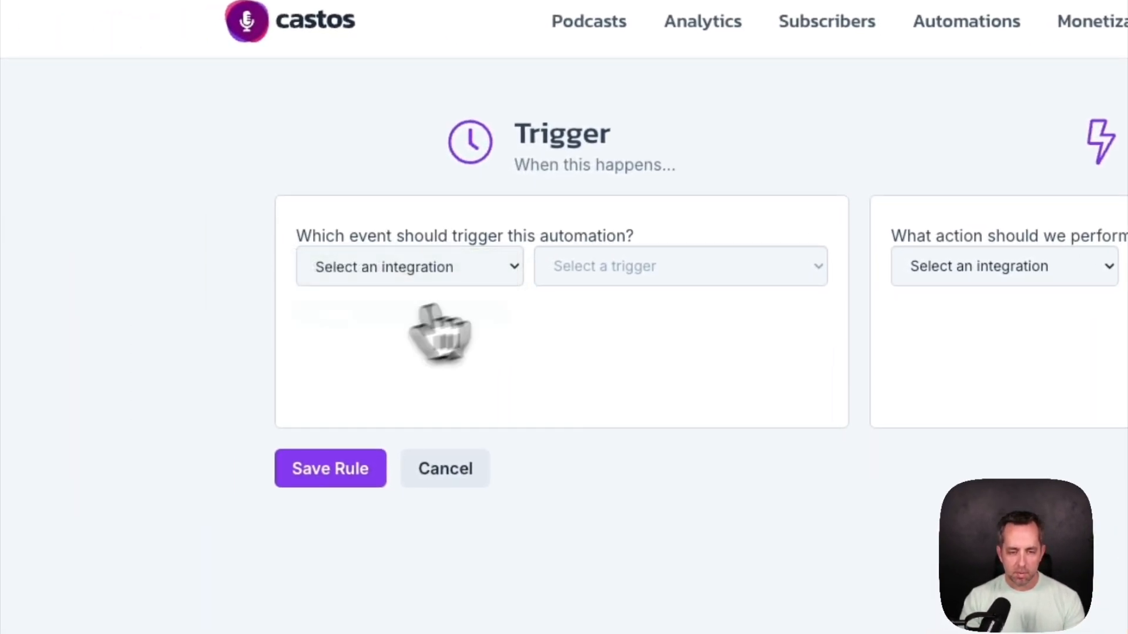
left_click(653, 251)
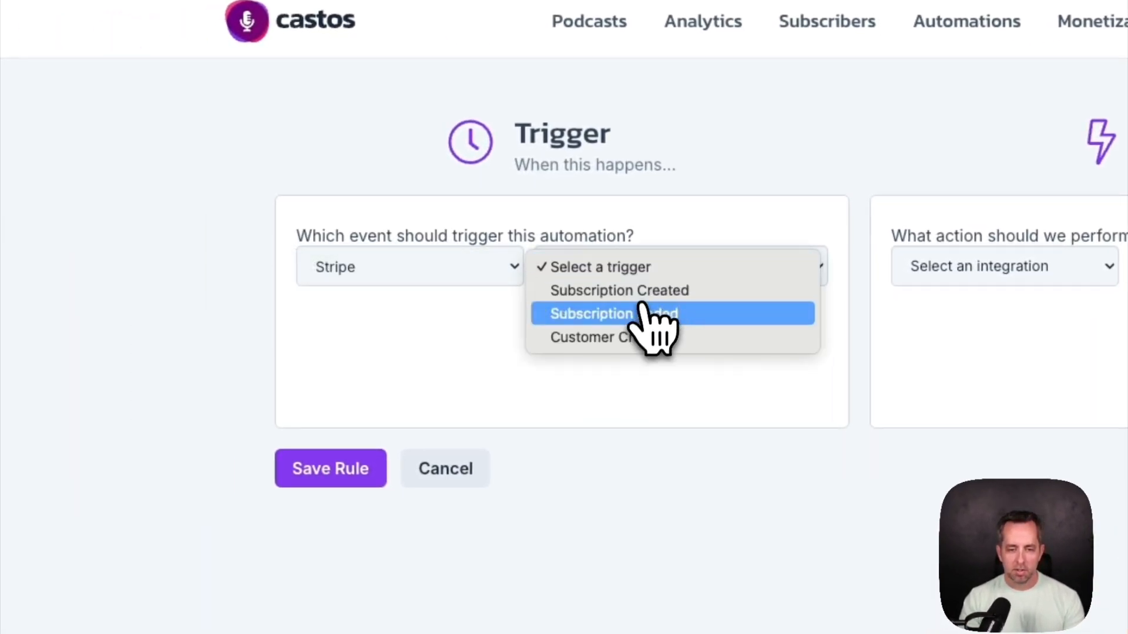
left_click(628, 315)
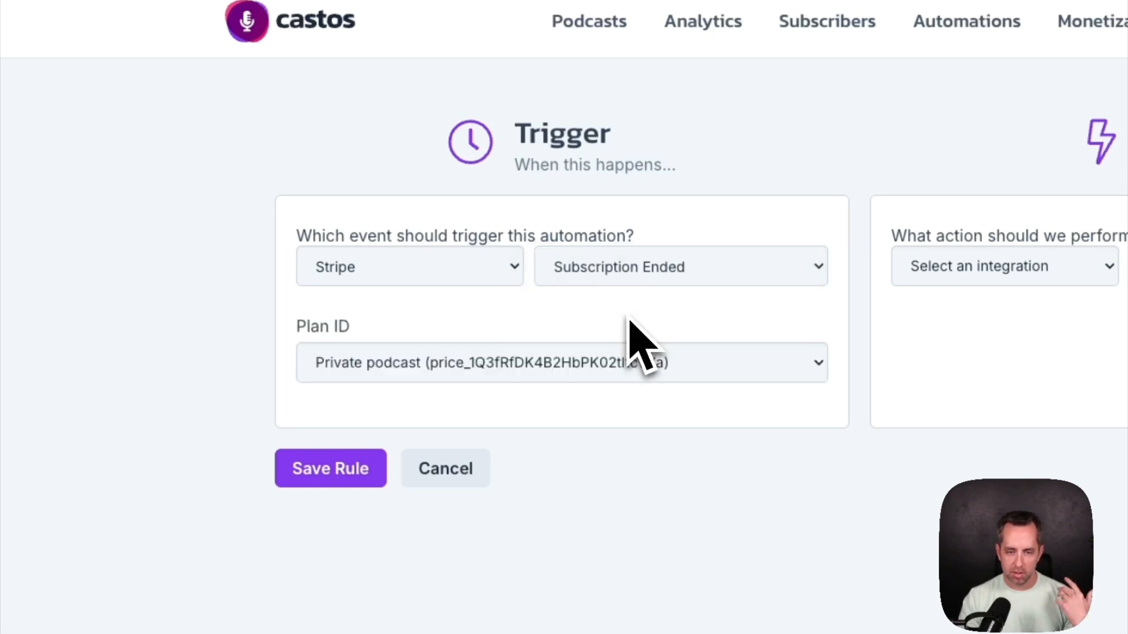
left_click(487, 365)
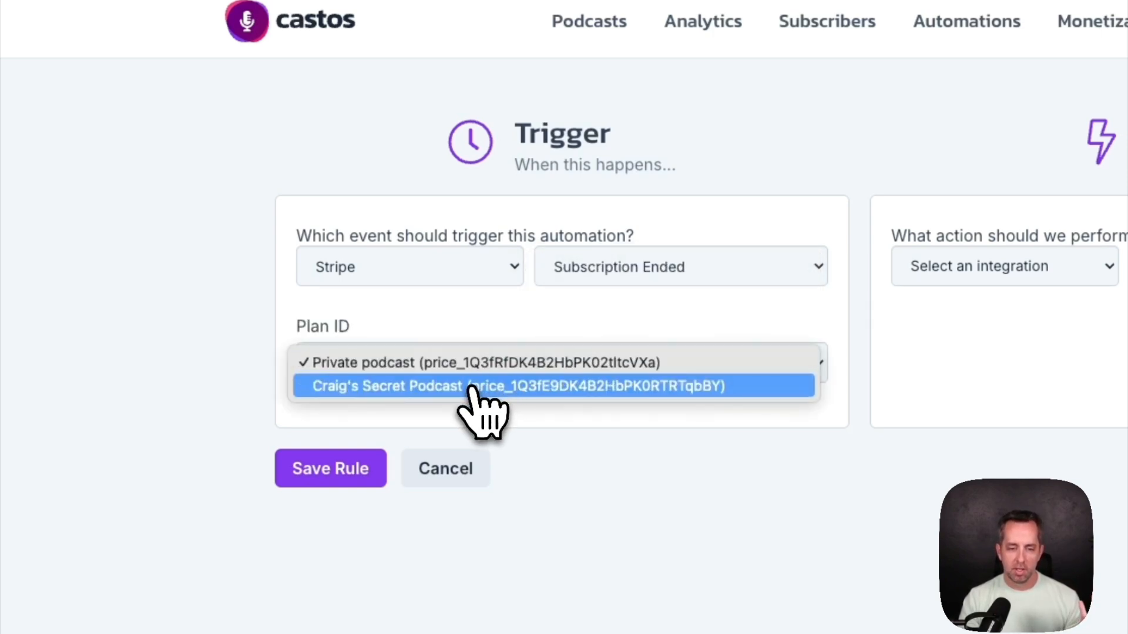
left_click(428, 388)
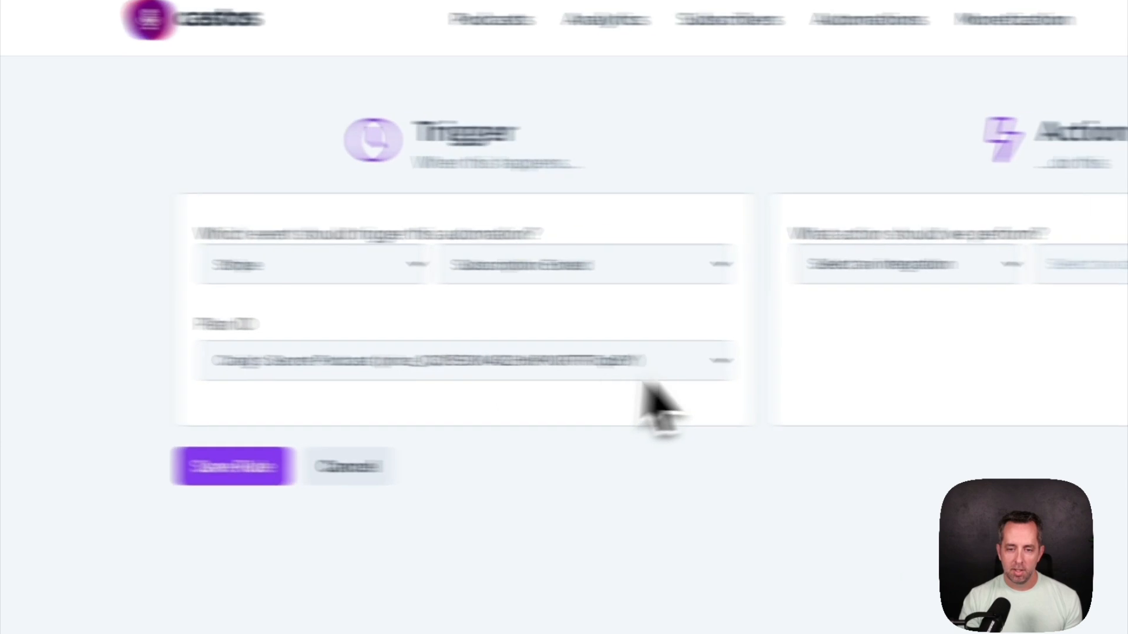
Set the action to Castos Remove from Podcast, save the rule, and make it Active
left_click(683, 264)
left_click(679, 282)
left_click(848, 258)
left_click(802, 309)
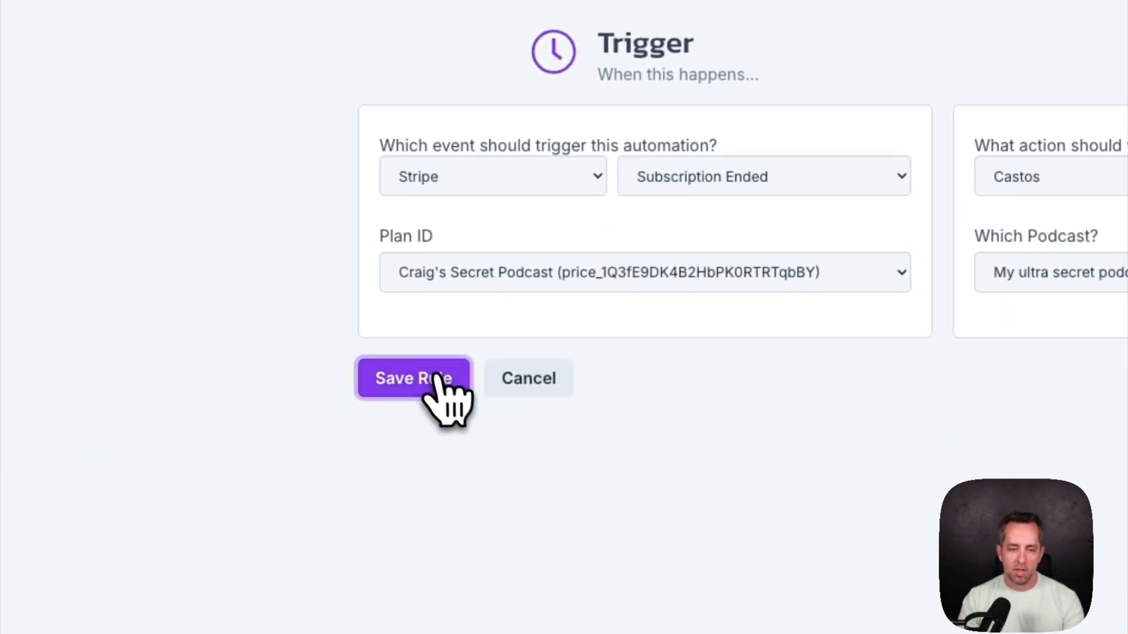
left_click(432, 378)
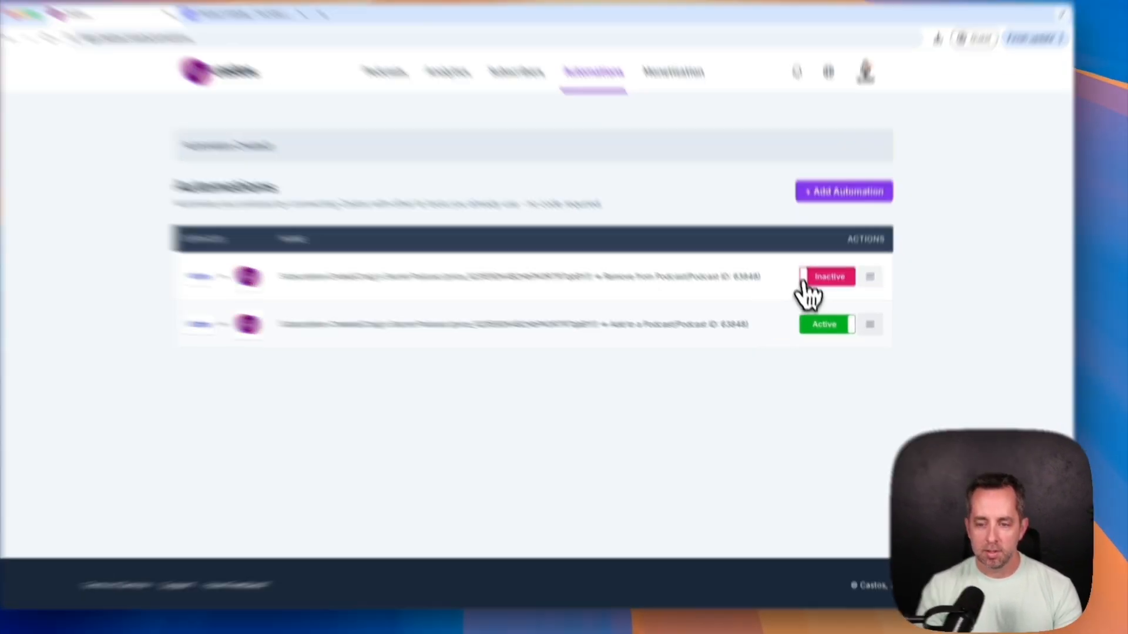
left_click(826, 291)
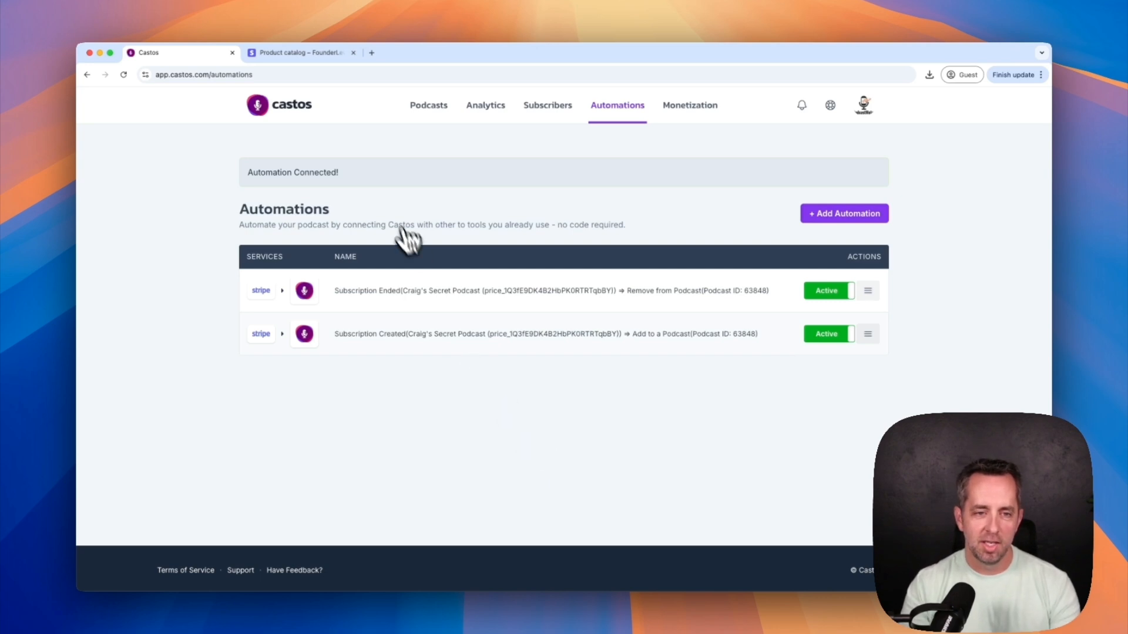
Copy the payment link URL for the secret podcast product's $10.00 USD monthly price
left_click(277, 55)
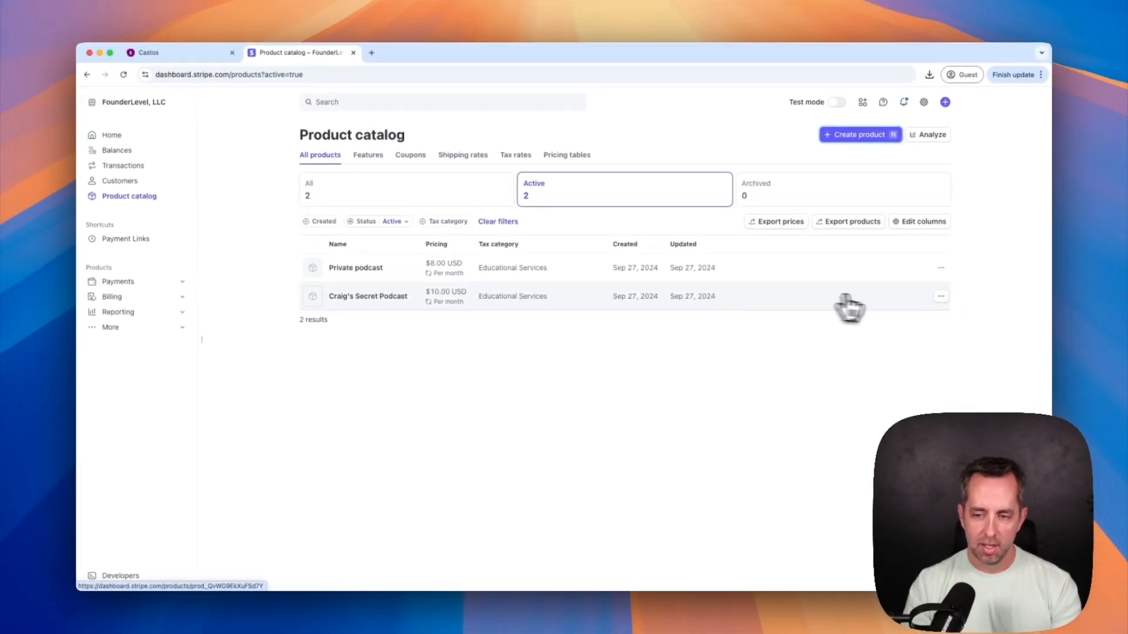
left_click(831, 300)
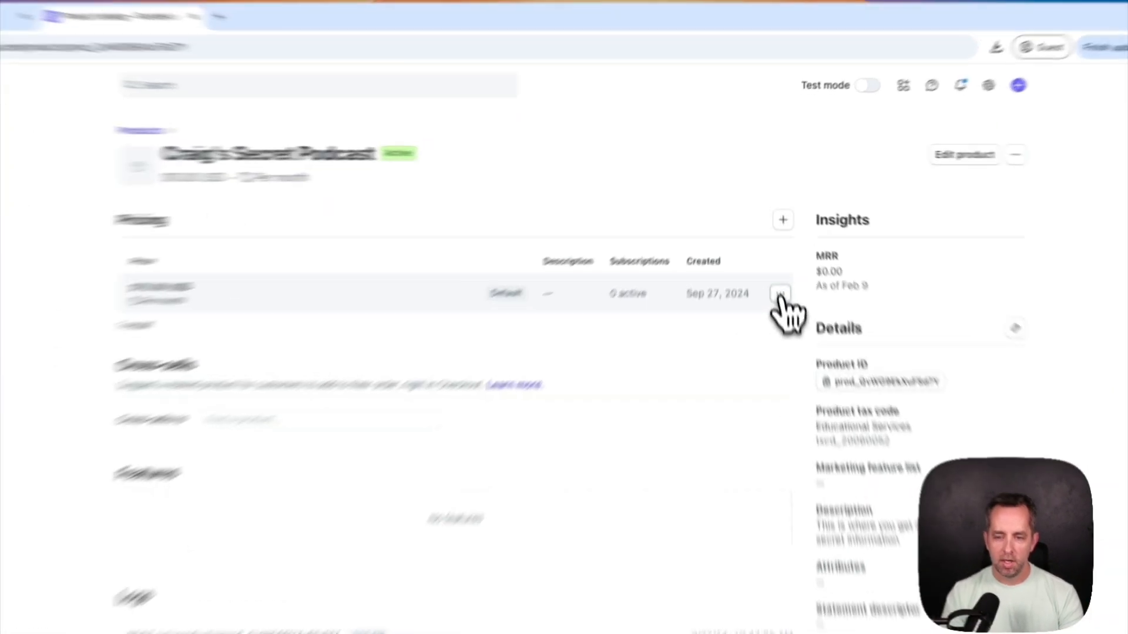
left_click(774, 252)
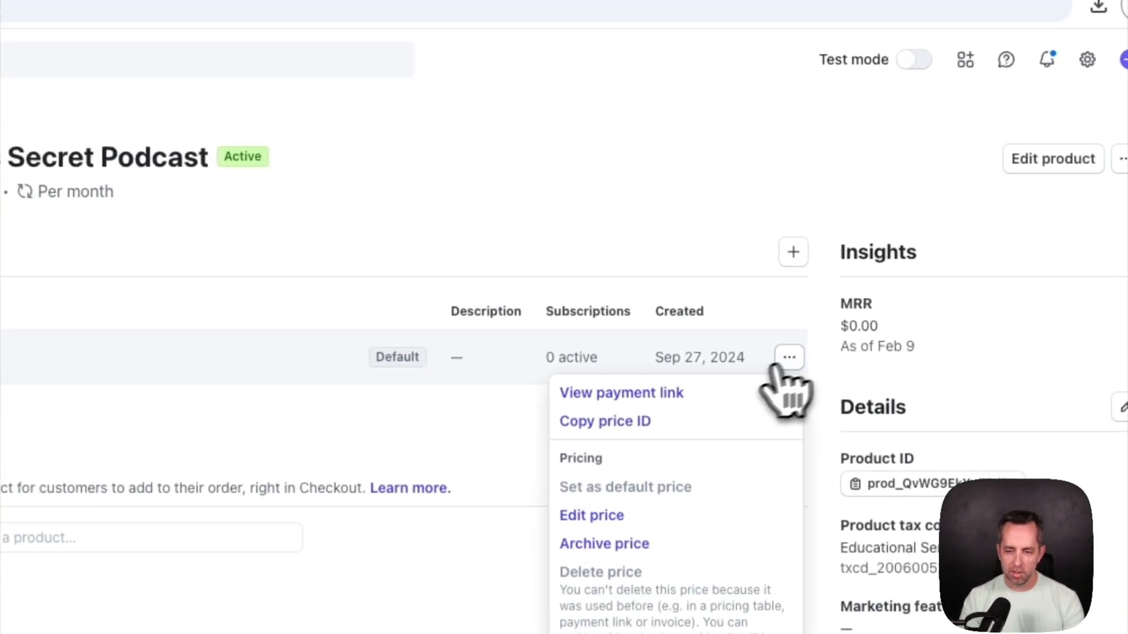
left_click(670, 393)
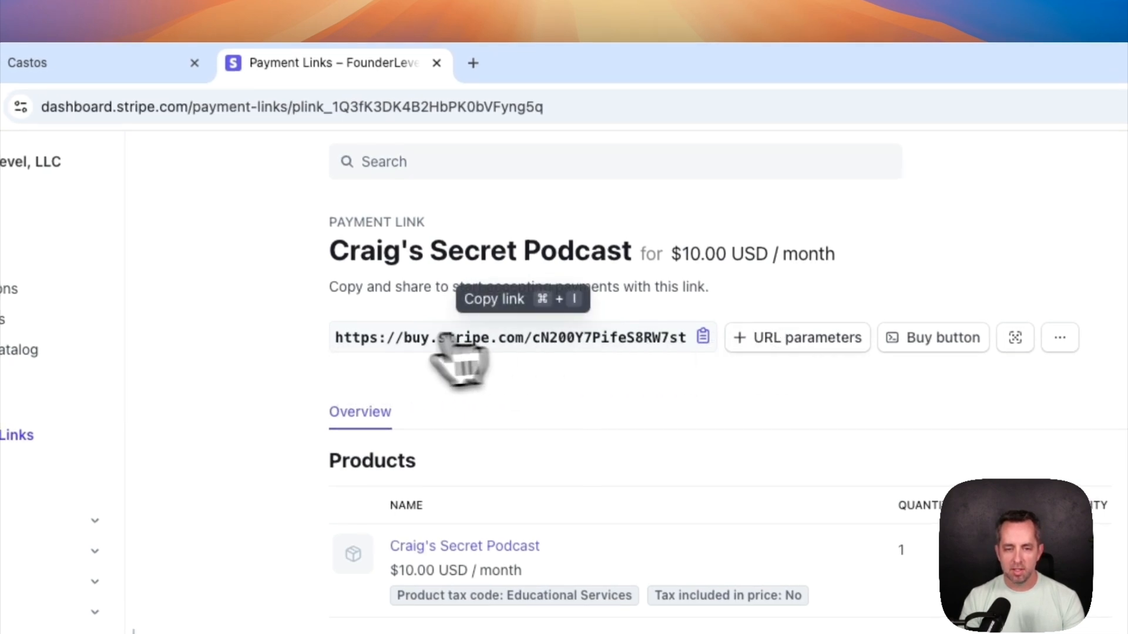
left_click(704, 340)
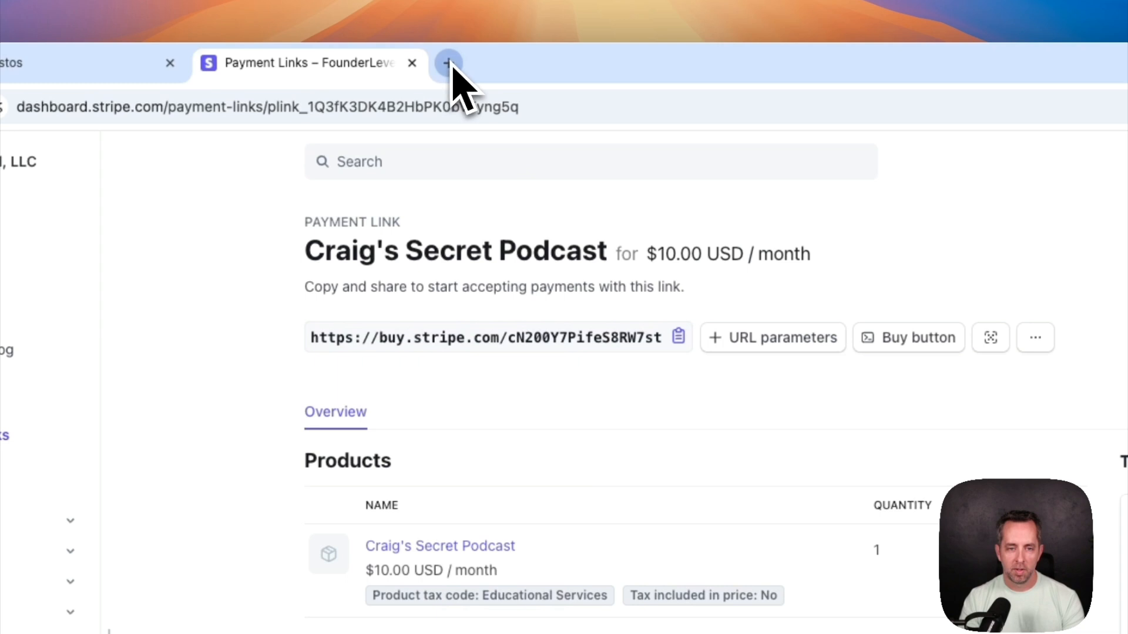
Load the copied Stripe payment link in a new tab, showing the $10.00 per month checkout
left_click(449, 63)
key("super+v")
key("Return")
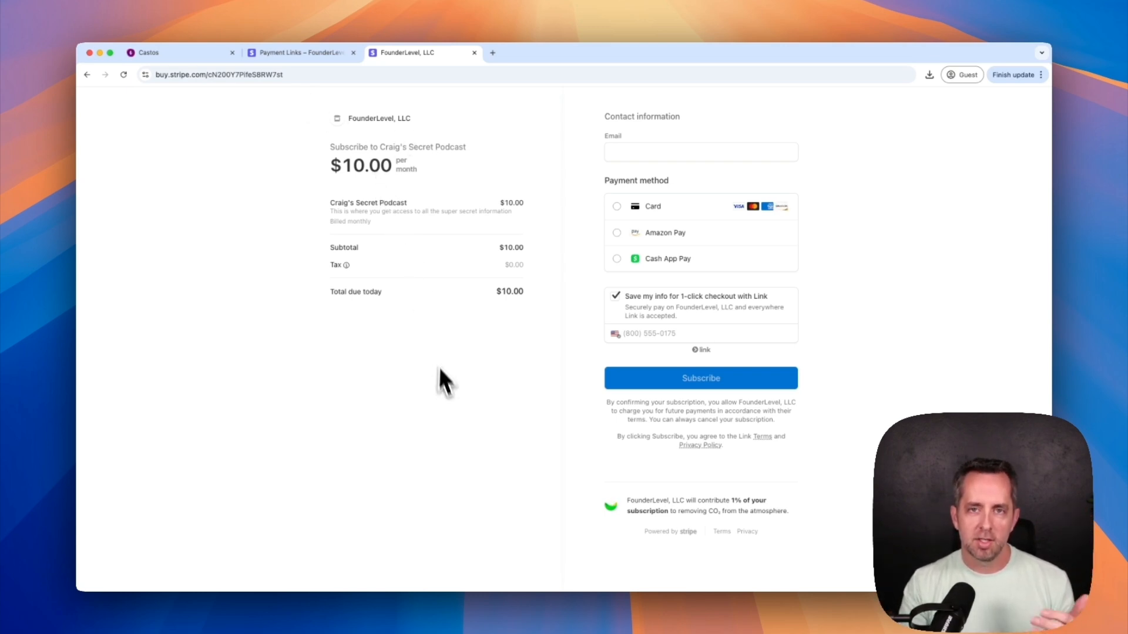
left_click(196, 56)
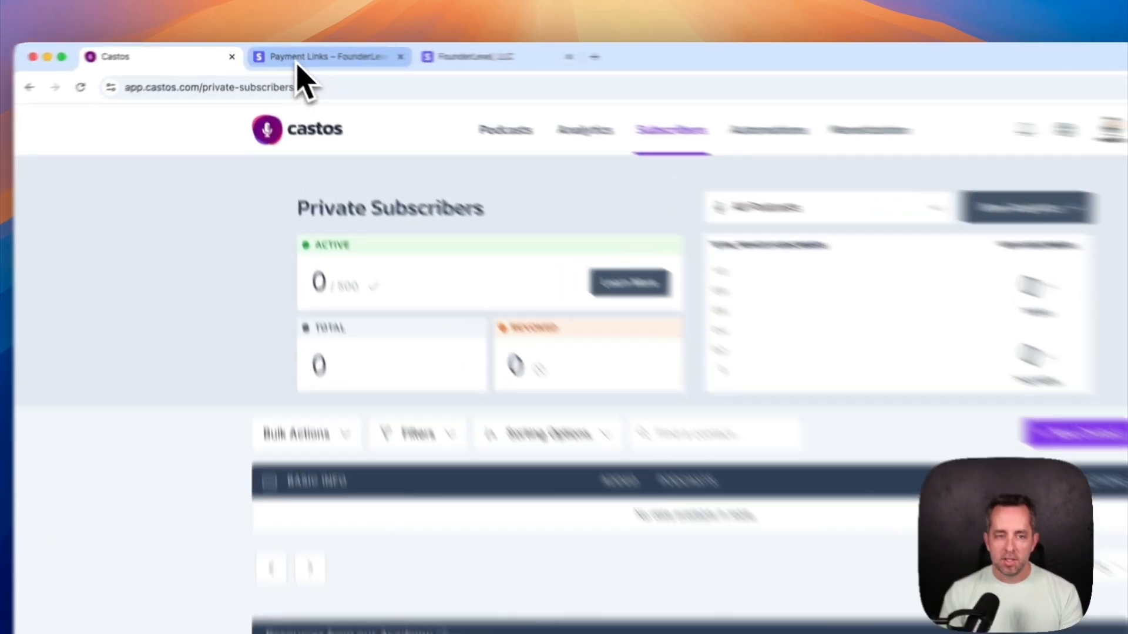
left_click(296, 53)
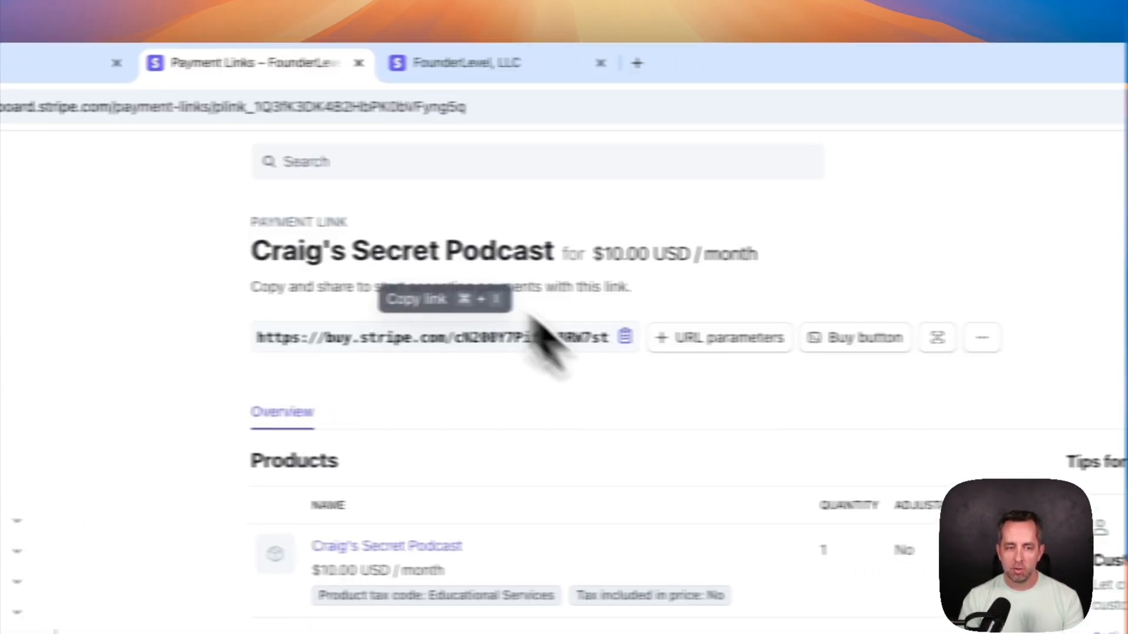
left_click(217, 68)
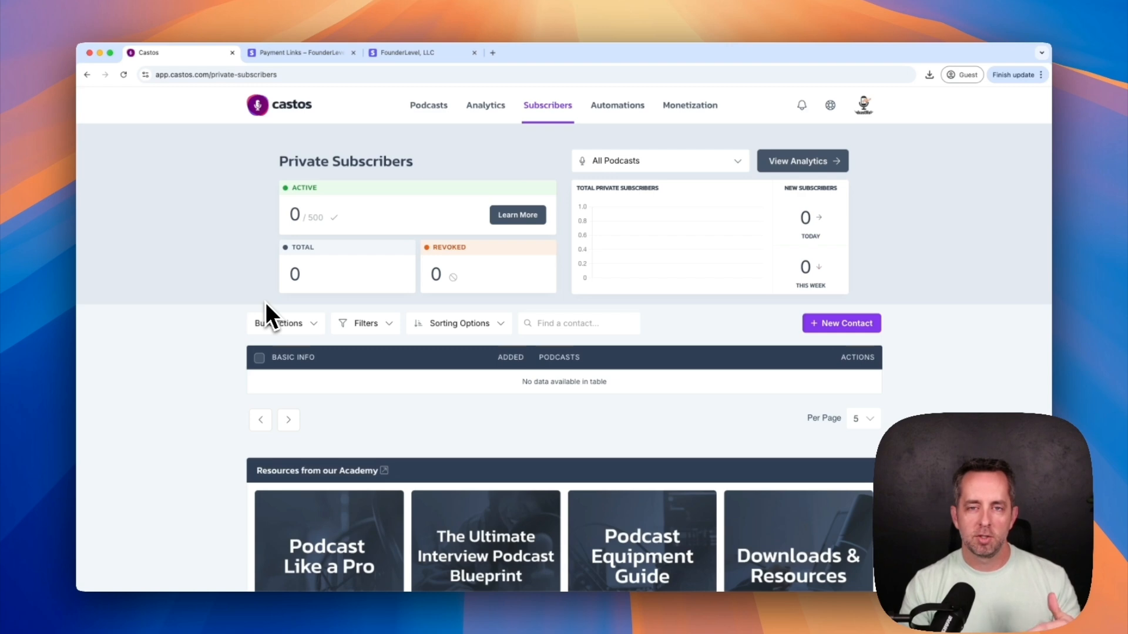
left_click(426, 52)
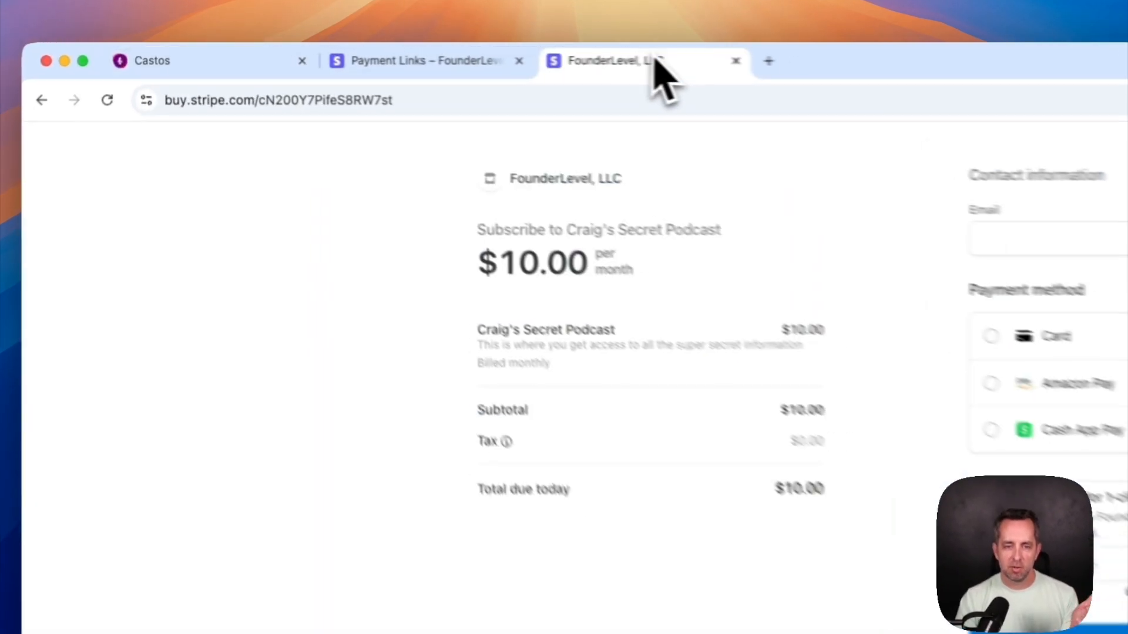